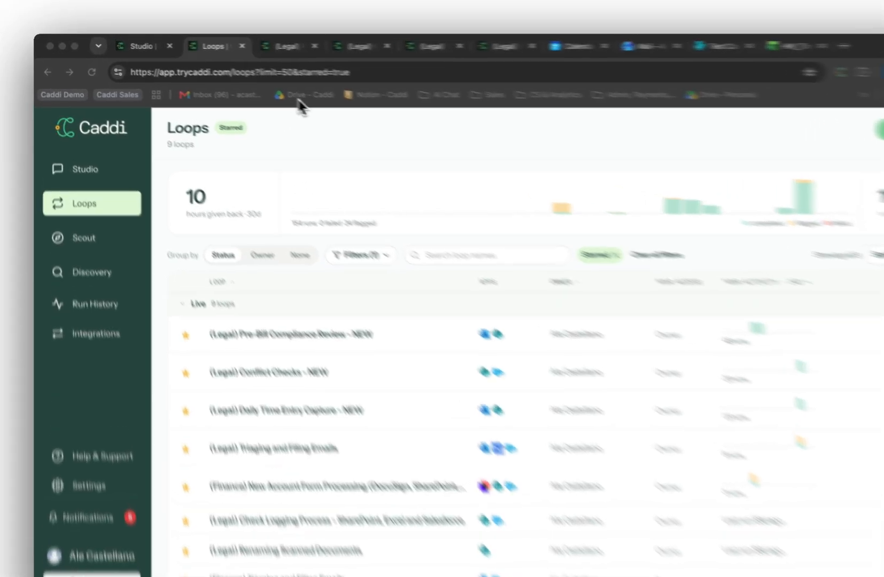
- Look over the automation diagrams of the Pre-Bill Compliance Review, Conflict Checks, Triaging and Filing Emails, and File Incoming Emails to NetDocuments Matters loops
click(284, 46)
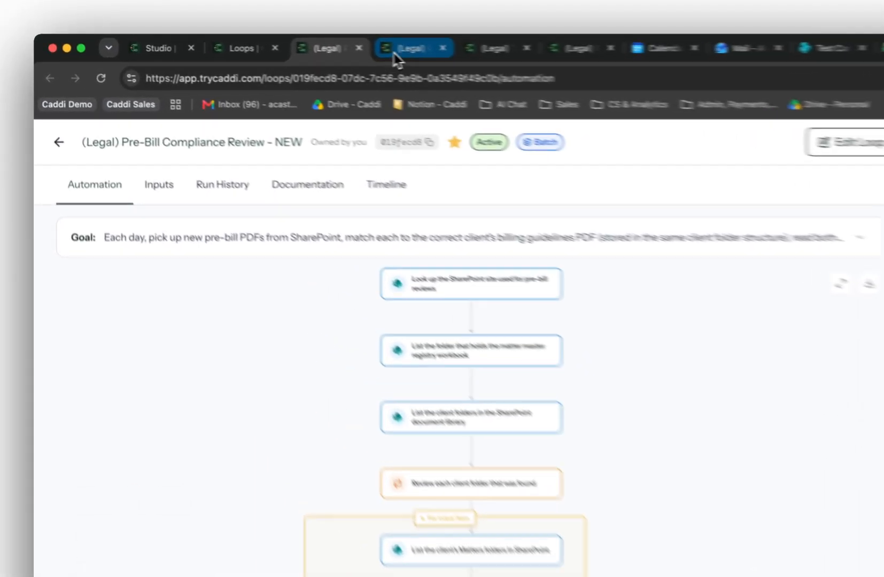
click(396, 53)
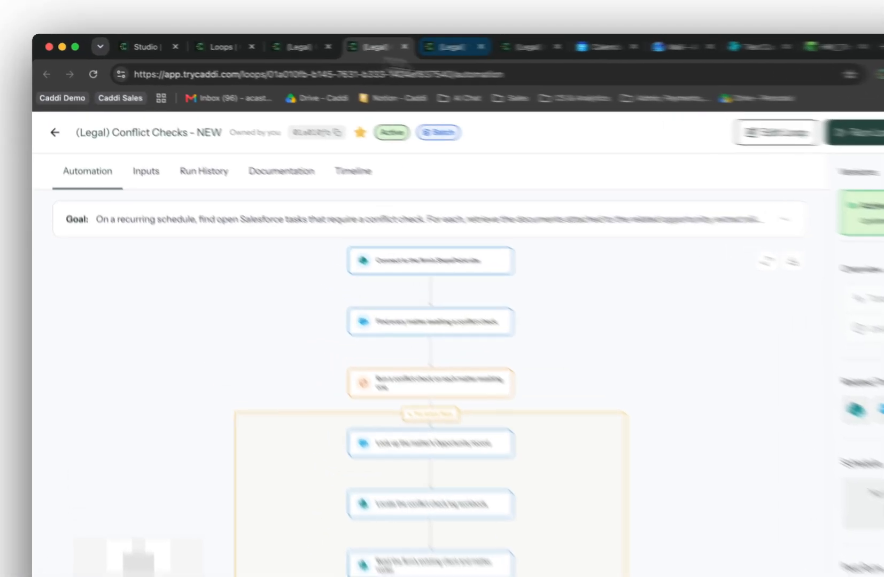
click(374, 46)
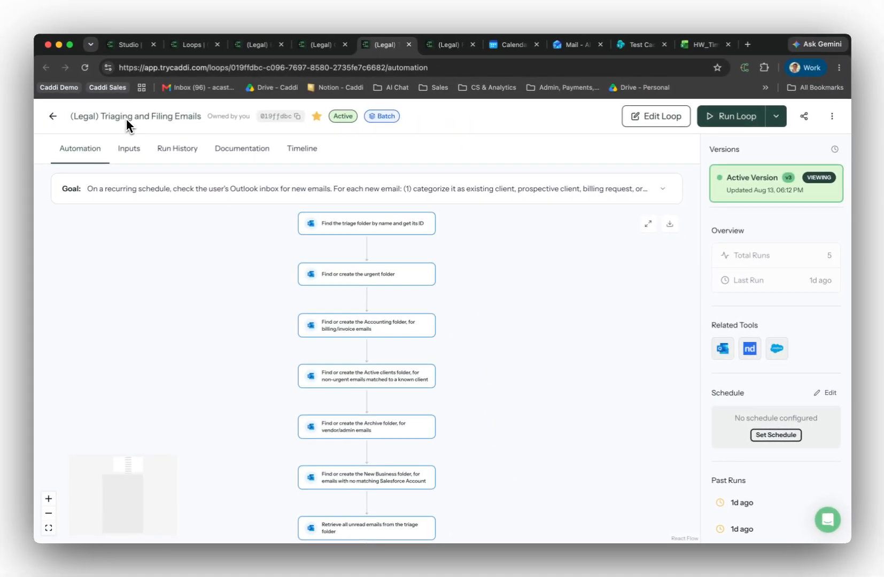
click(448, 46)
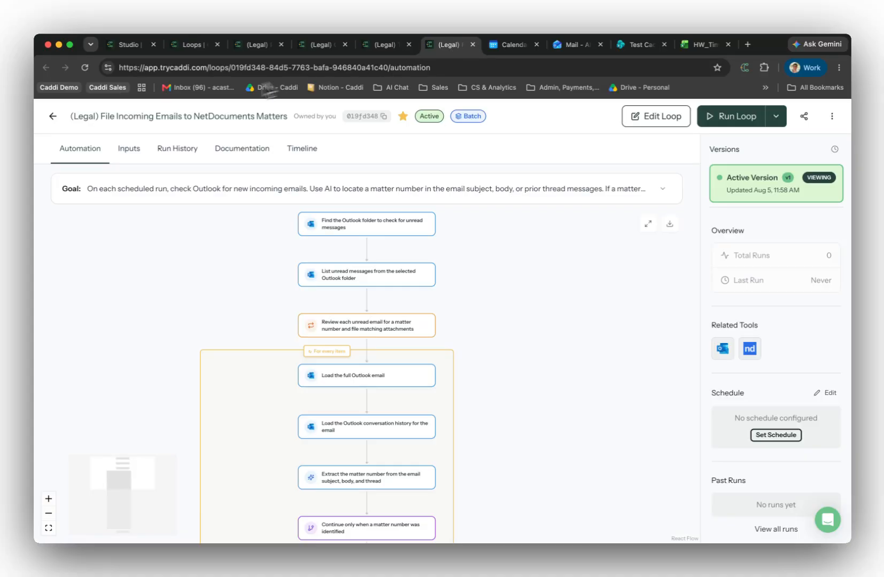
- Ask Loopy in Studio to capture time entries from Outlook calendar events and sent emails into a SharePoint spreadsheet with date, client, hours and narrative
click(127, 52)
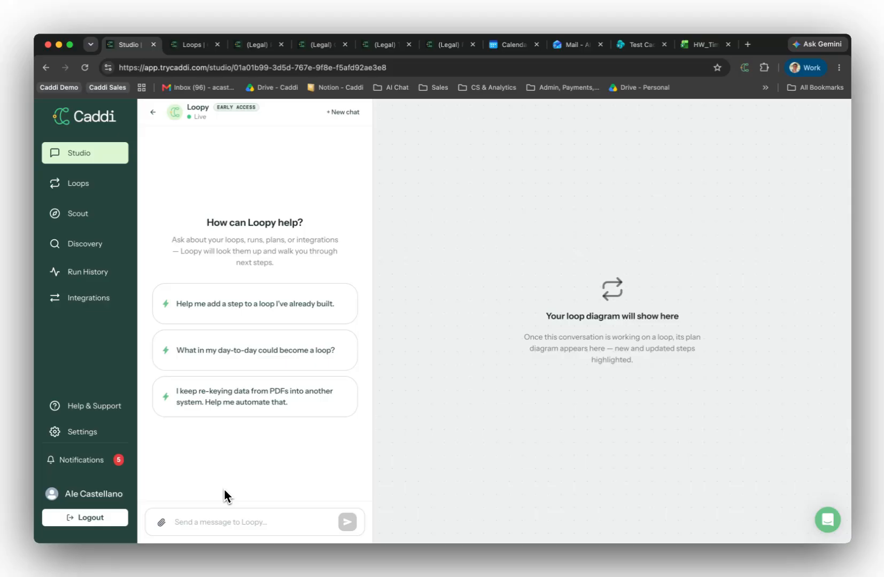
click(219, 521)
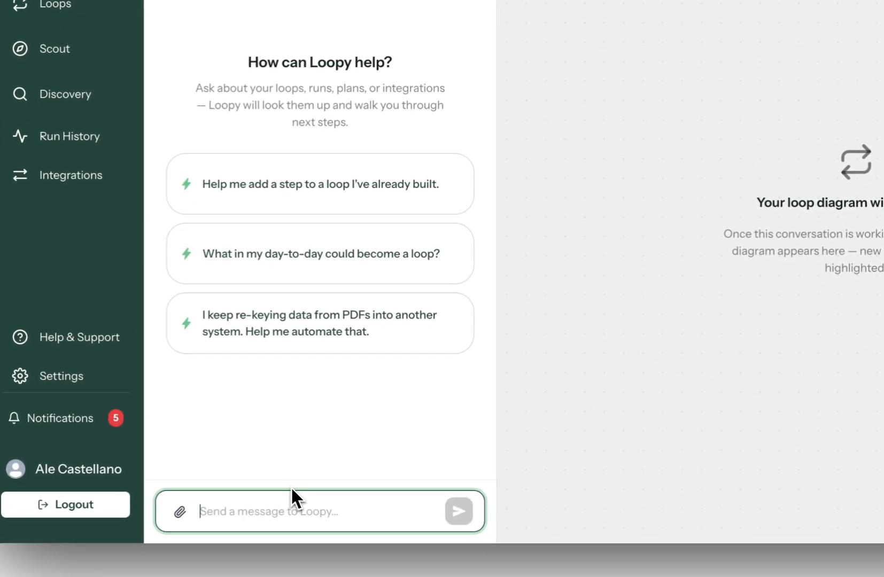
text(I want your help to capture my time entries better. I would like you to check my calendar events in Outlook, my sent emails in Outlook, and add them to a spreadsheet in SharePoint with as much detail as you can for me to review later. Include date, client, hours and narrative.)
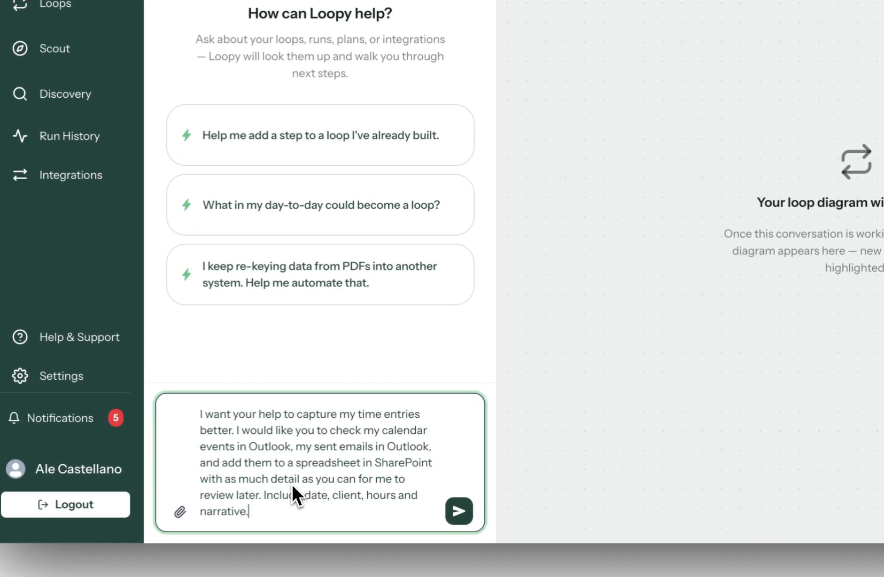
click(459, 512)
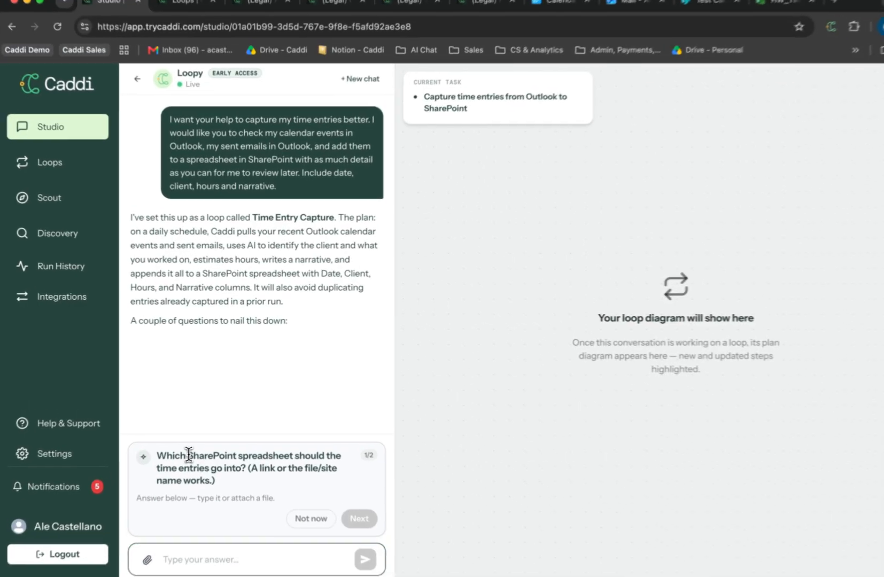
- Answer Loopy's spreadsheet question with the SharePoint link copied from the open HW_Time_Entries_Workbook.xlsx
drag(196, 434, 287, 437)
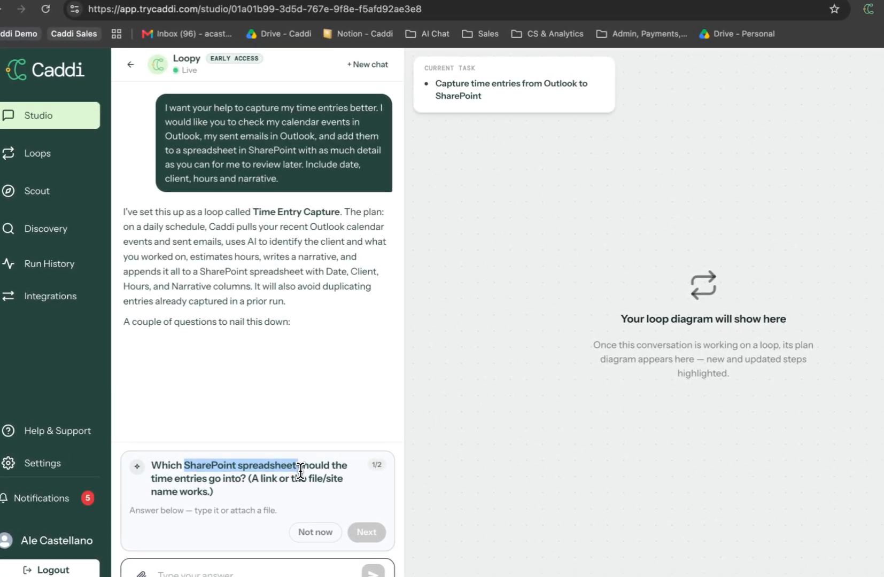
click(301, 471)
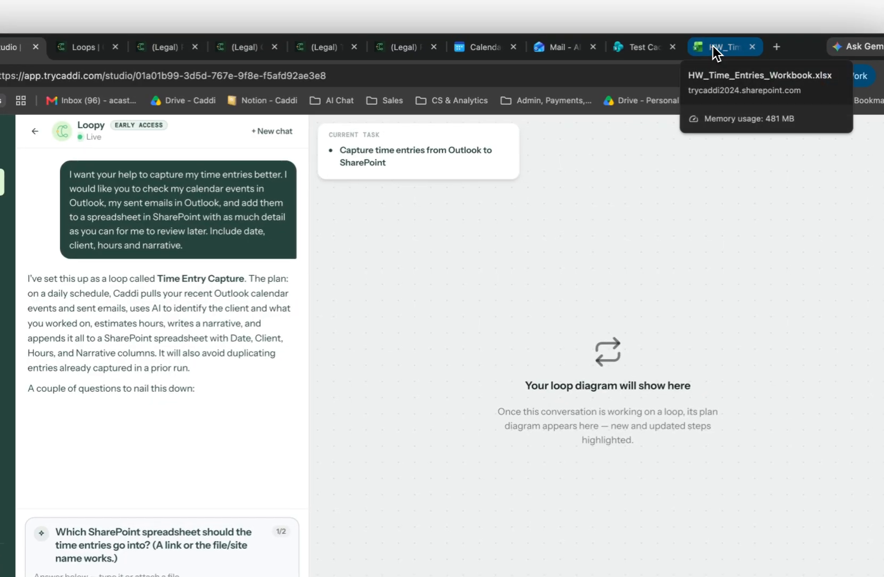
click(713, 46)
click(200, 77)
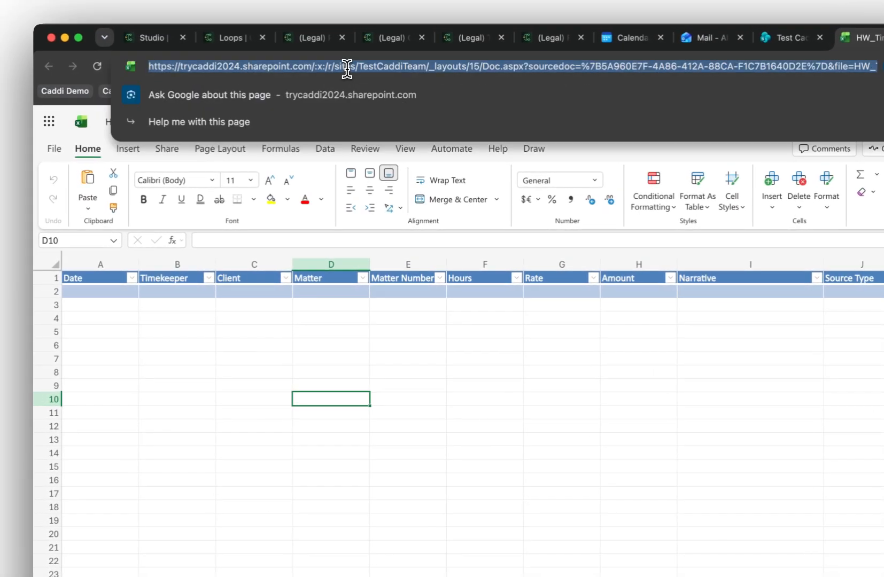
click(142, 40)
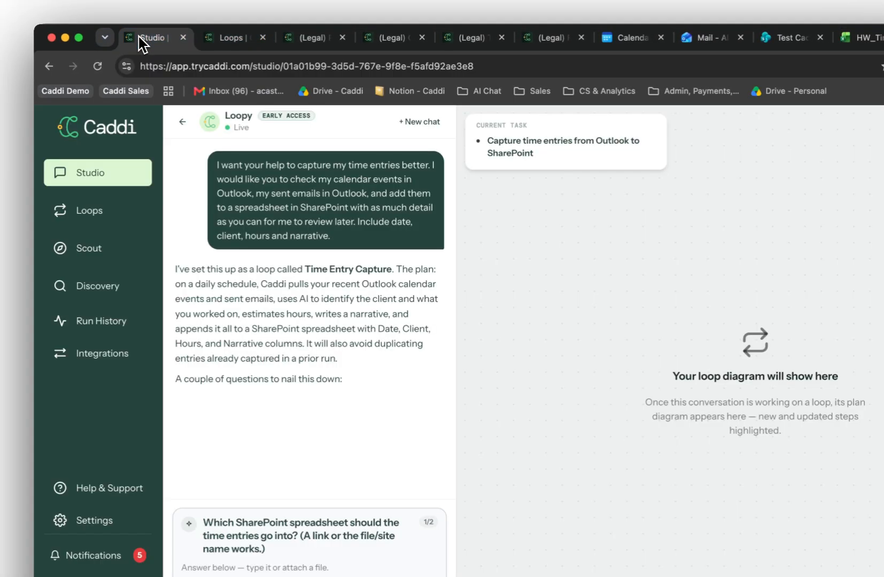
click(237, 517)
text(https://trycaddi2024.sharepoint.com/:x:/r/sites/TestCaddiTeam/_layouts/15/Doc.aspx?sourcedoc=%7B5A960E7F-4A86-412A-88CA-F1C7B1640D2E%7D&file=HW_Time_Entries_Workbook.xlsx&action=default&mobileredirect=true)
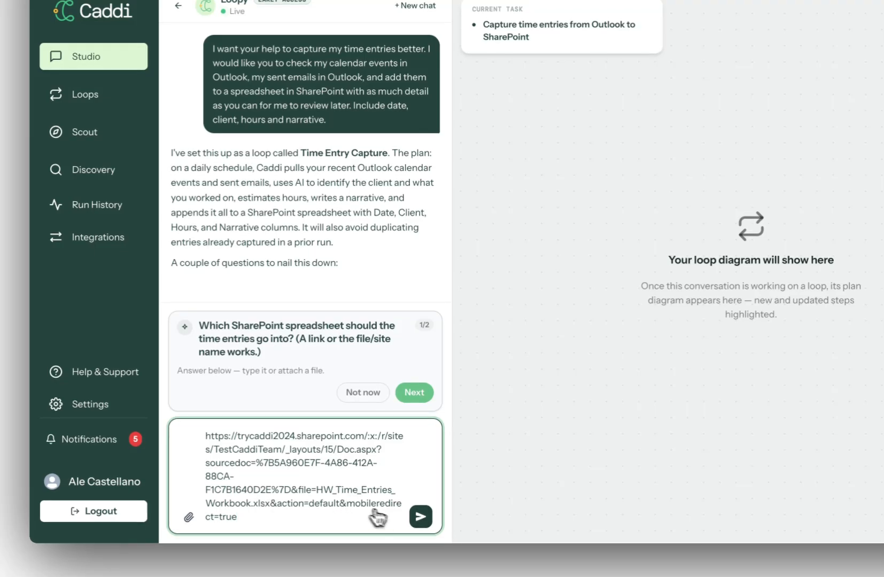
click(420, 517)
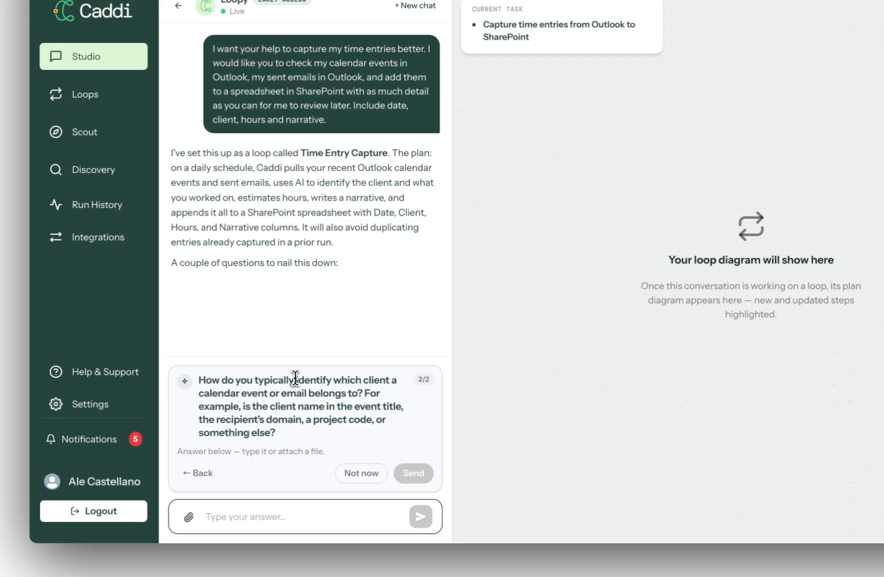
- Answer the client-identification question: check the subject and email address and match to the right client in this spreadsheet's list of active clients
drag(295, 378, 352, 390)
click(308, 412)
click(241, 518)
text(Check the subject, the email adr)
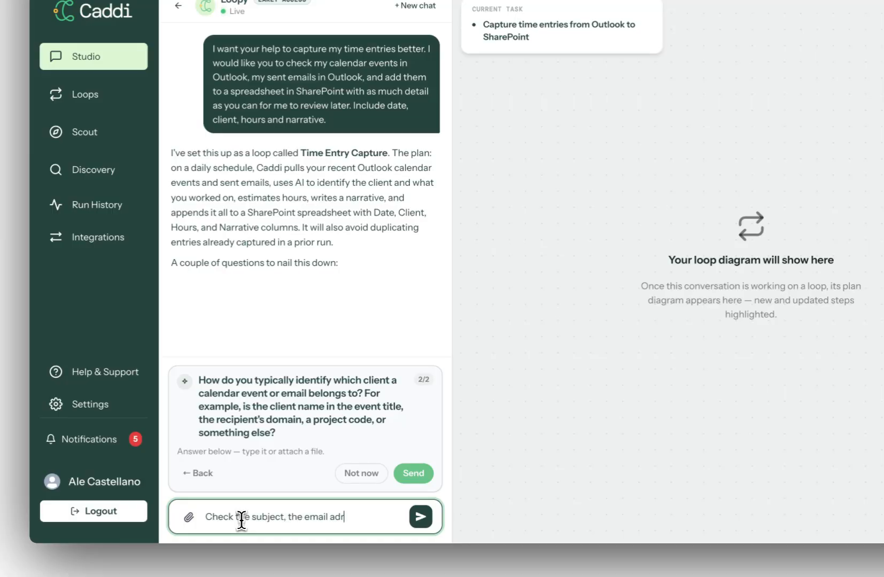
text(tch)
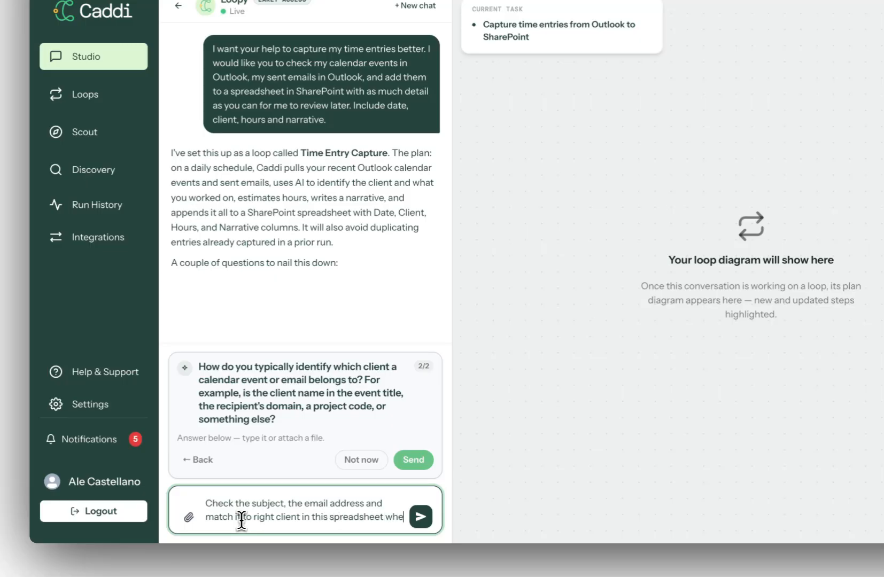
text(re there is a list of)
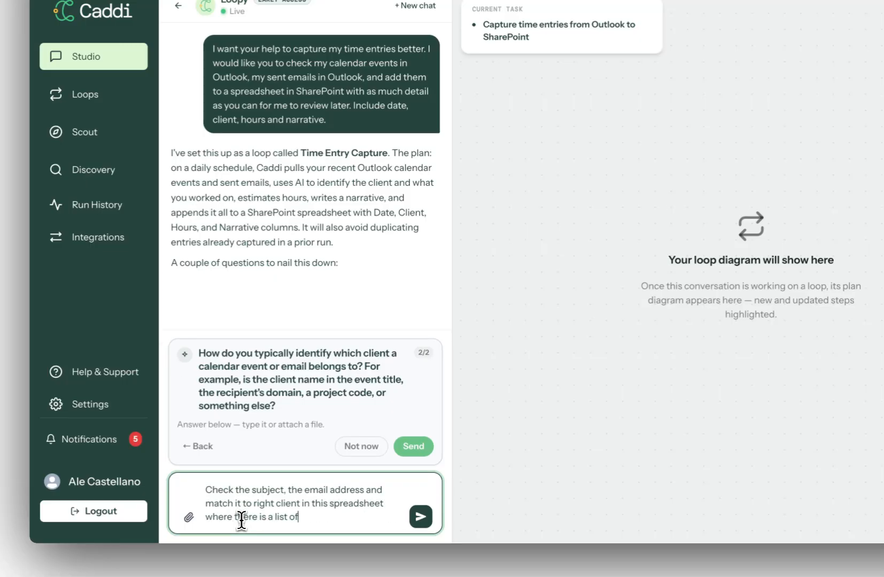
text(nts)
key(Return)
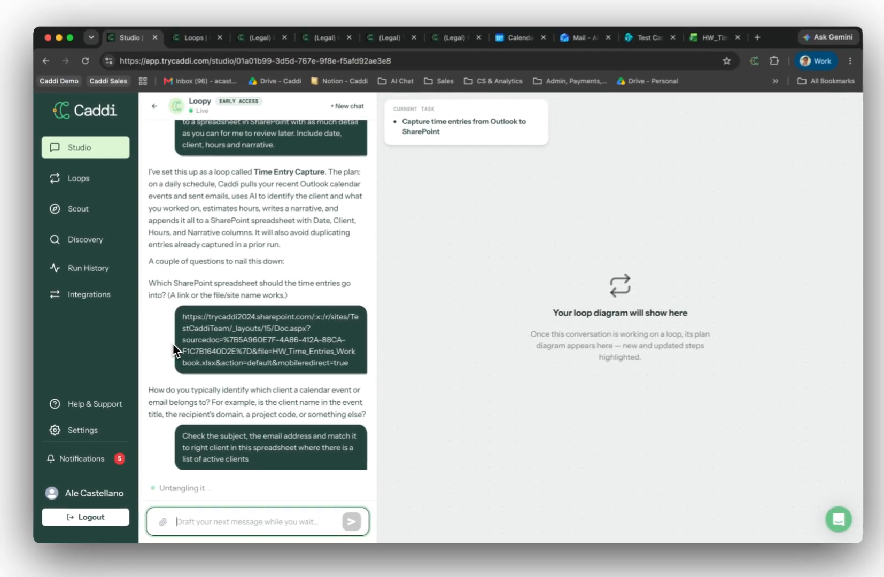
- Read through Loopy's reply and the five-step recording script for capturing time entries from Outlook to SharePoint
scroll(338, 381, up, 4)
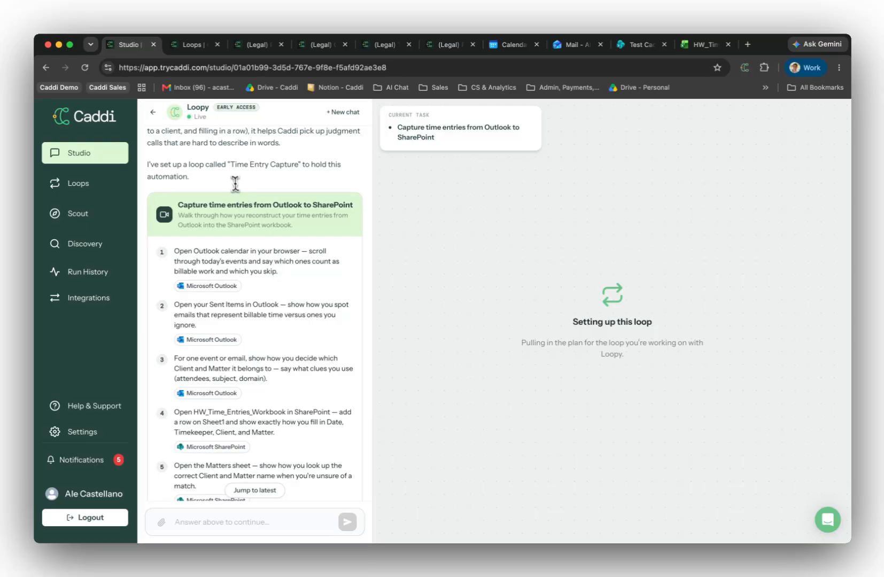
drag(231, 164, 300, 173)
scroll(404, 139, down, 2)
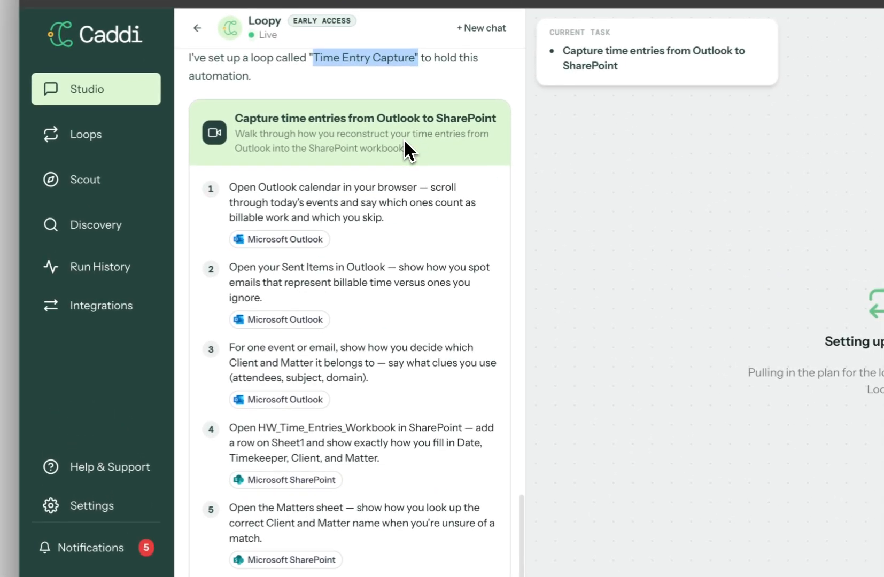
scroll(390, 141, down, 2)
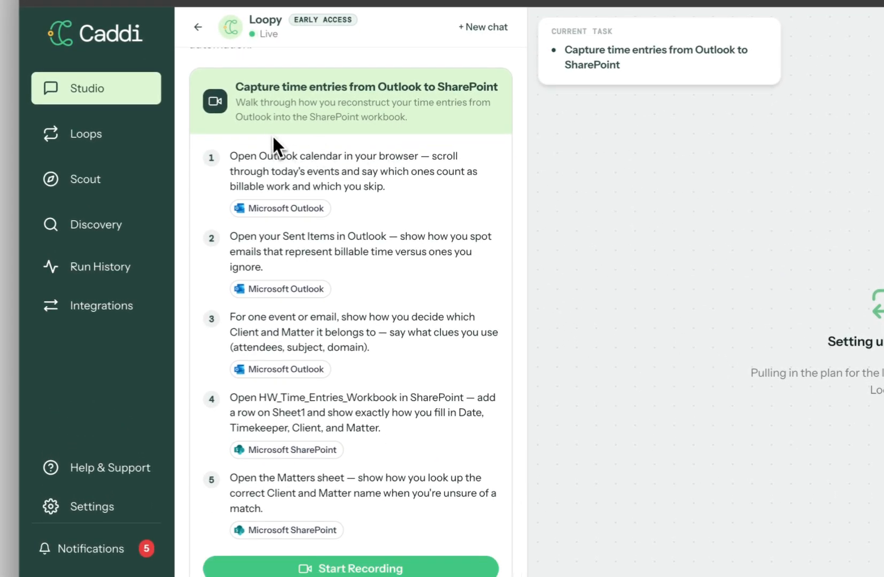
scroll(249, 160, up, 3)
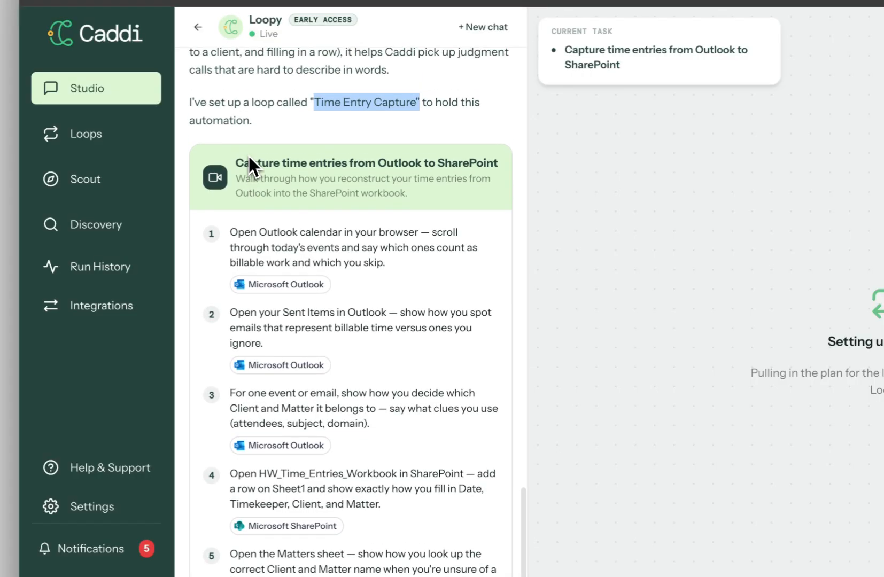
scroll(248, 155, down, 4)
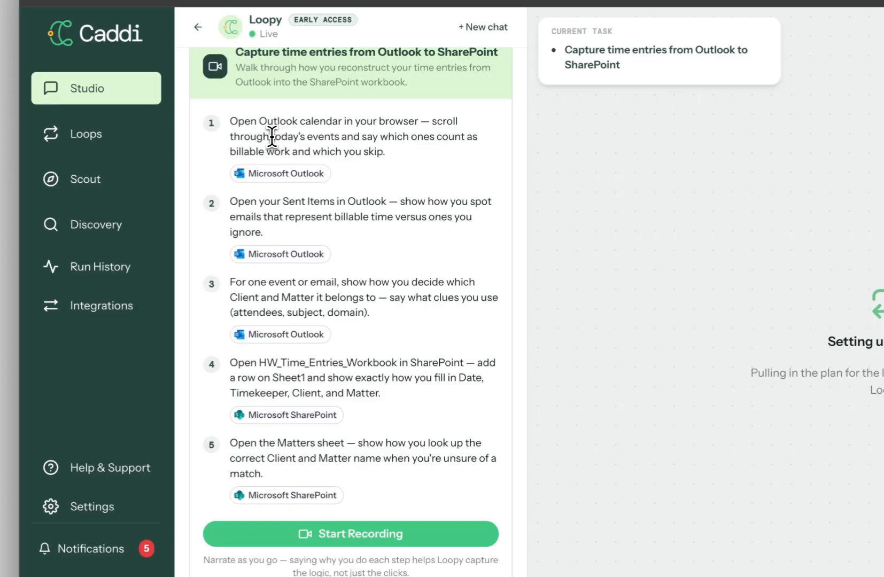
drag(271, 137, 362, 133)
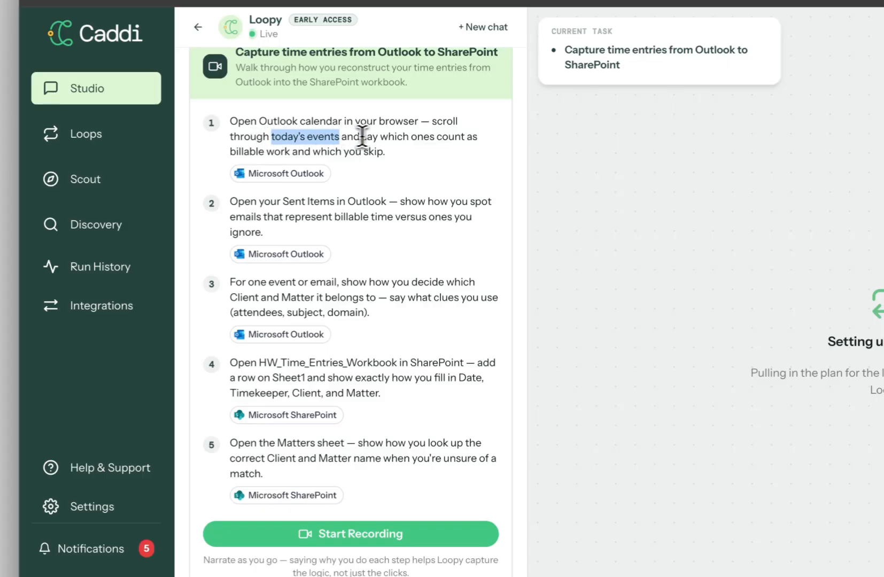
click(290, 158)
drag(230, 152, 386, 152)
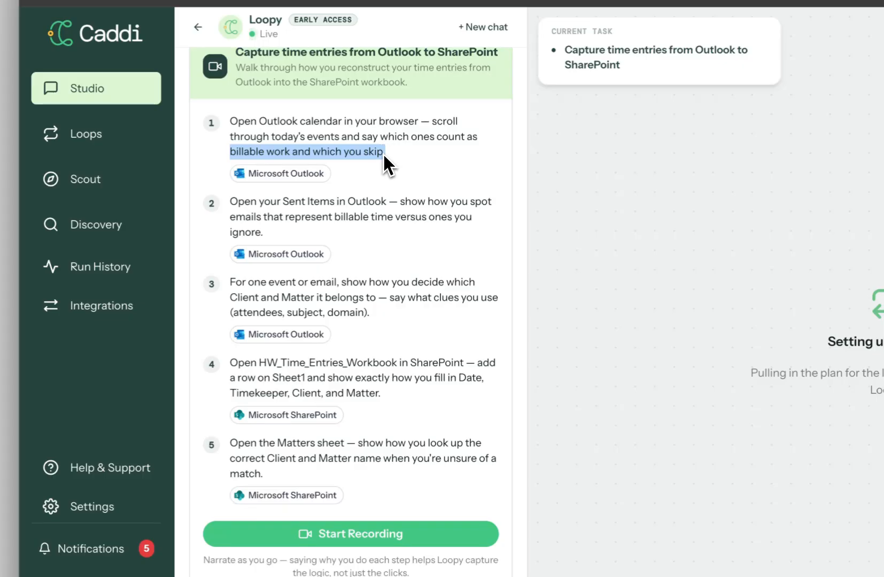
drag(282, 202, 356, 201)
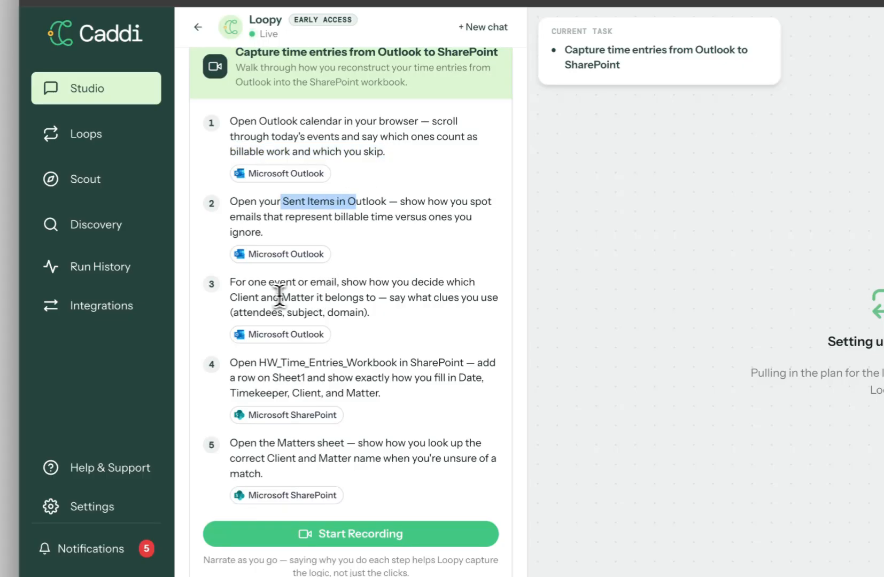
drag(230, 297, 317, 298)
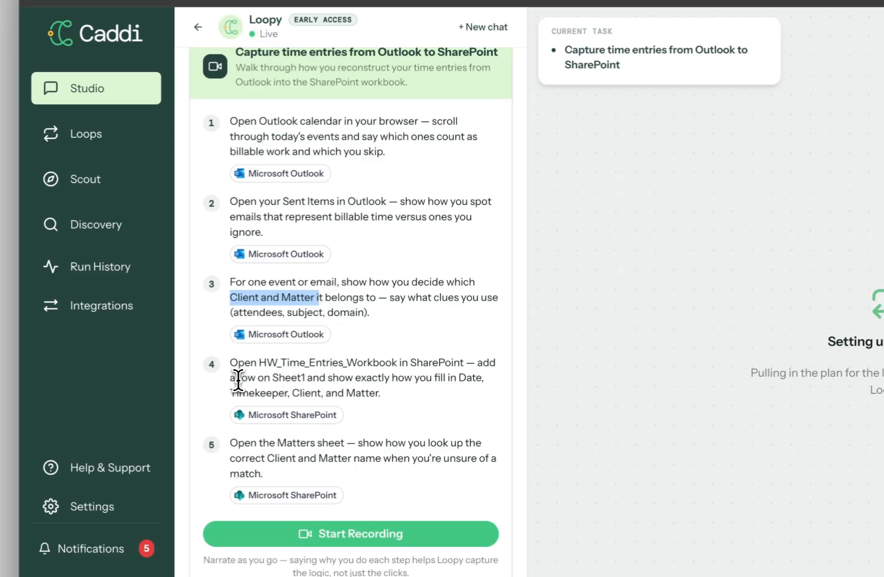
drag(237, 379, 435, 380)
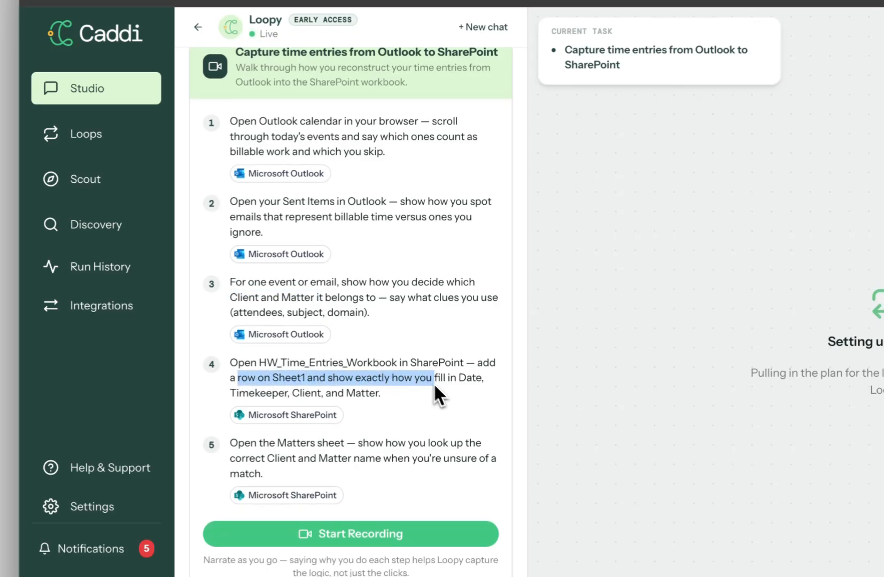
click(470, 410)
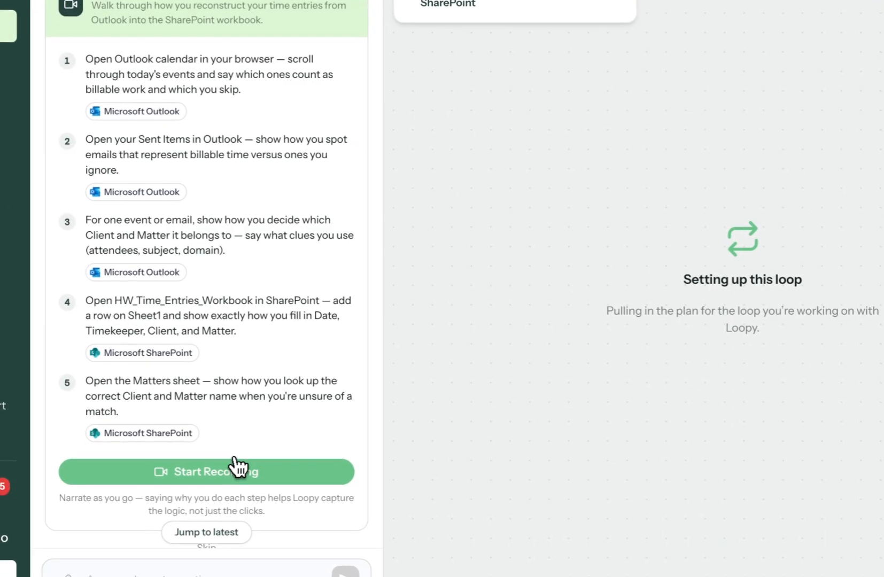
- Start the Time Entry Capture recording with the MacBook Pro built-in microphone, narrow the recorder's script pane, and share the entire Screen 2
click(377, 534)
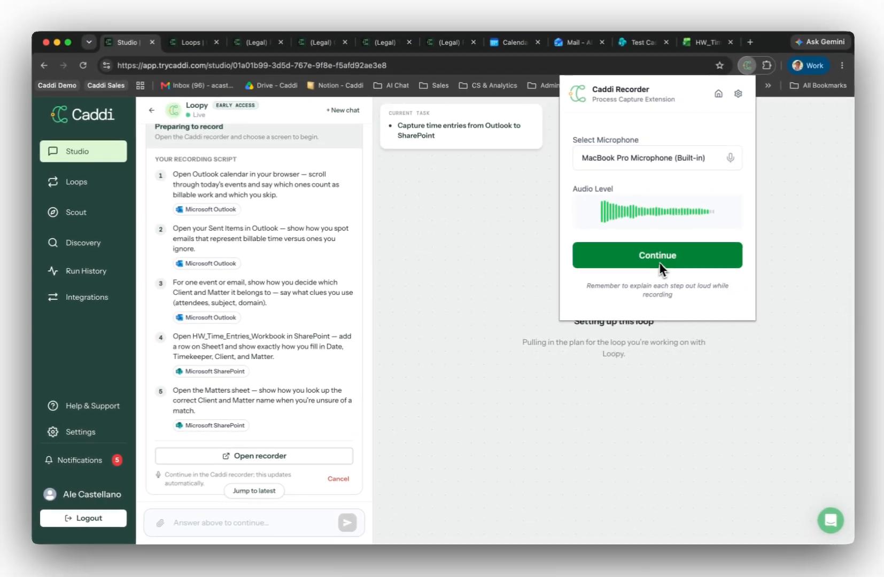
click(671, 260)
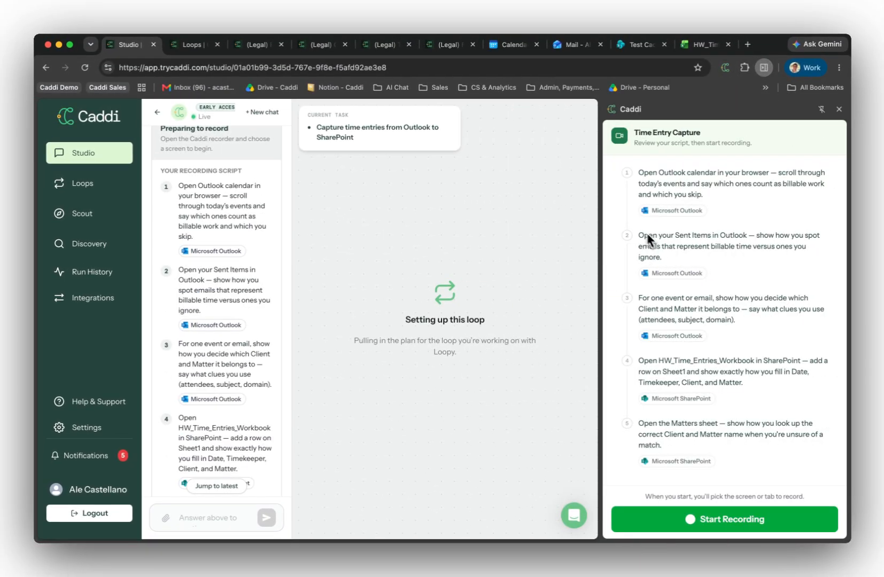
drag(600, 312, 665, 317)
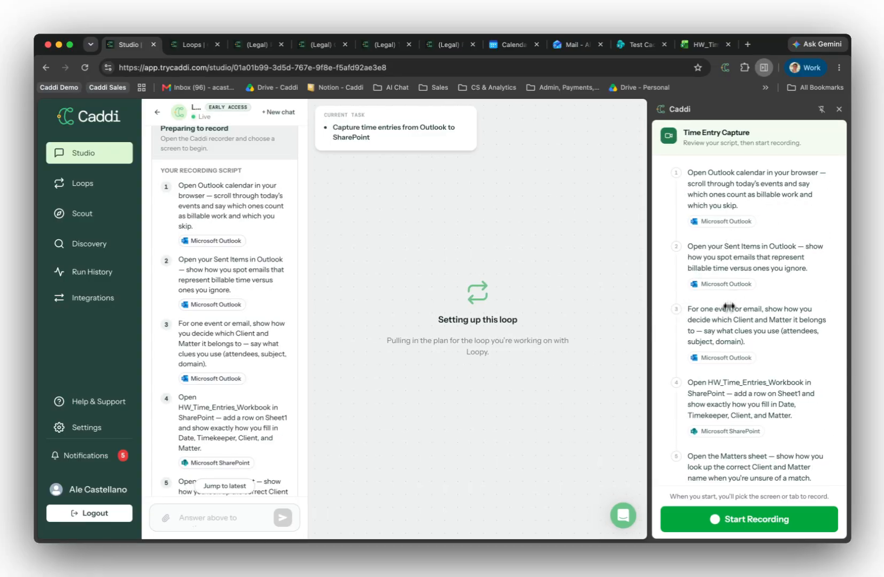
scroll(729, 262, down, 1)
scroll(728, 255, up, 1)
click(754, 518)
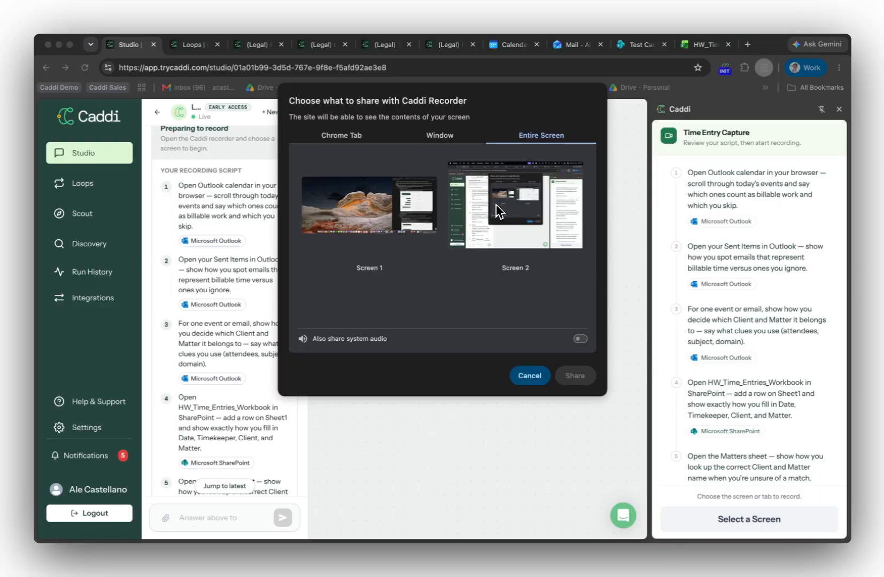
click(493, 206)
click(576, 376)
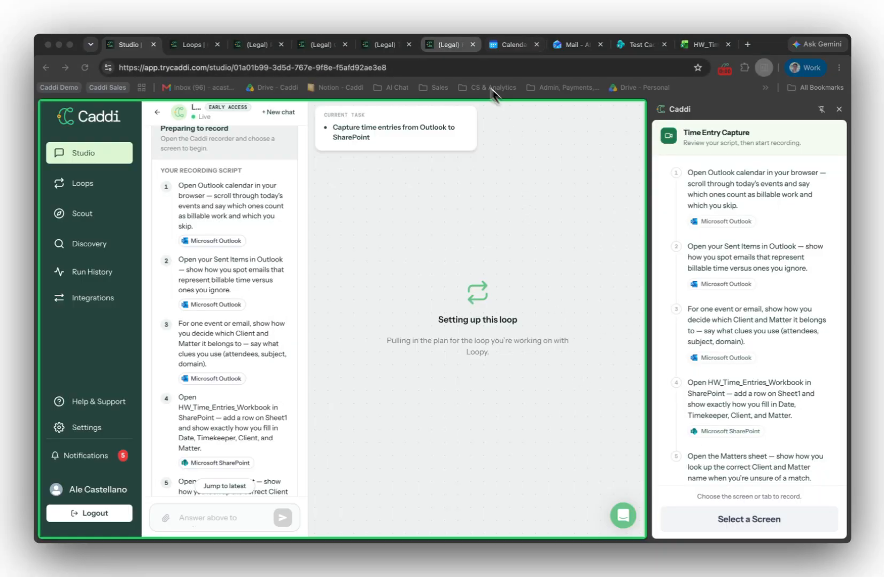
- In the Outlook calendar, show the Kestrel Robotics Daily Standup with its client name highlighted, the Northbridge NDA Redline Call and the Weekly Associate Check-in
click(503, 50)
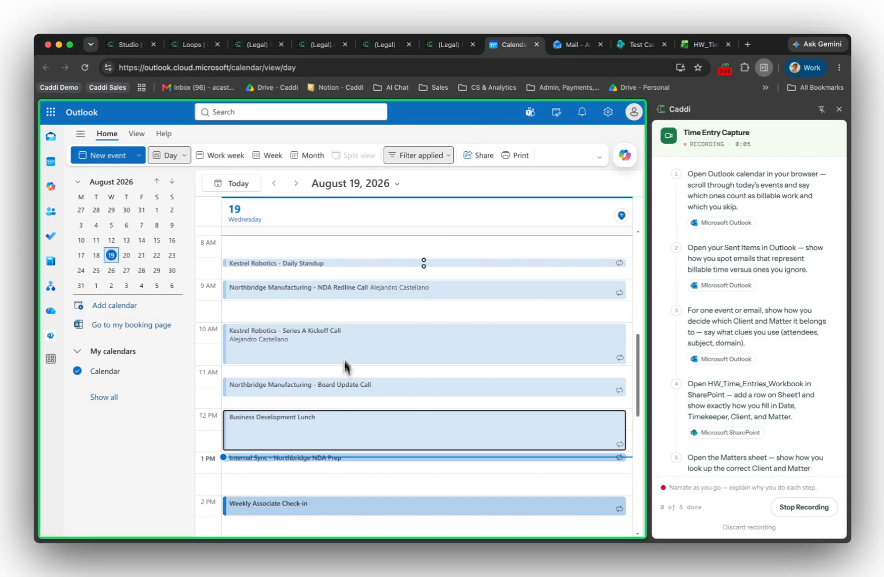
click(350, 264)
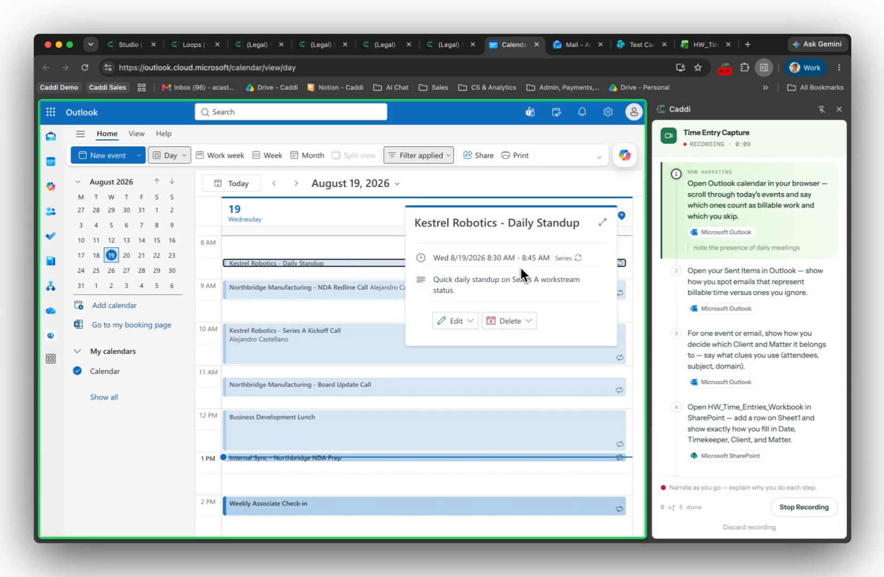
drag(498, 230, 416, 223)
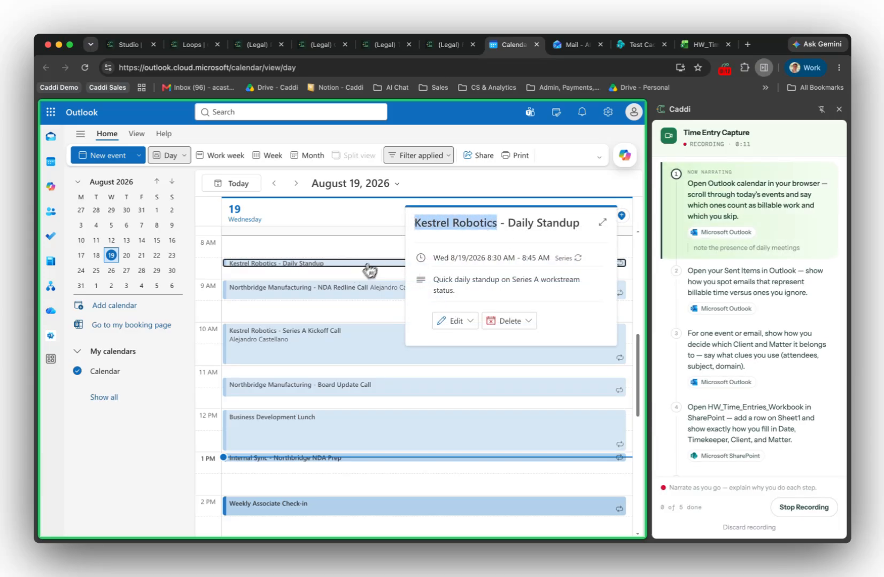
click(342, 293)
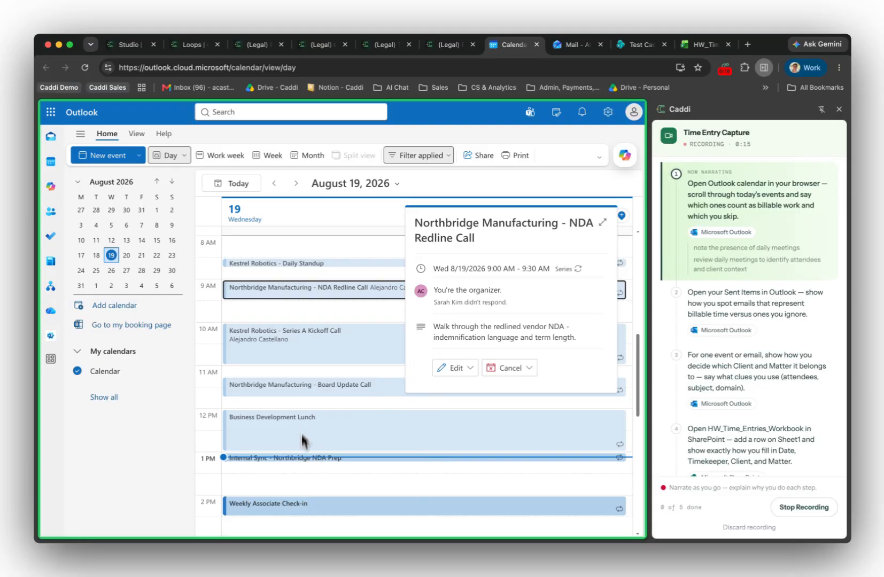
click(295, 506)
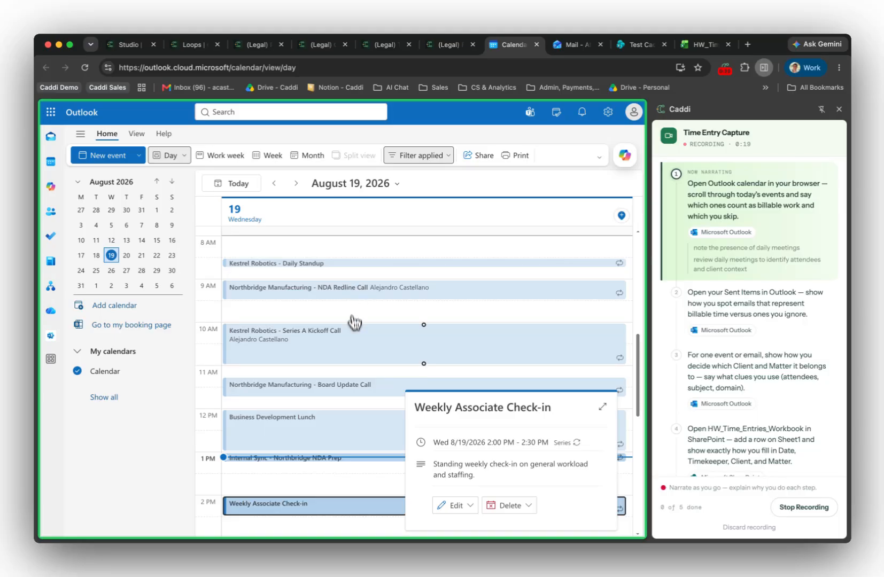
- Show the Kestrel Robotics Series A Kickoff Call's details, highlighting its description as a clue for billability, and close the event
click(358, 346)
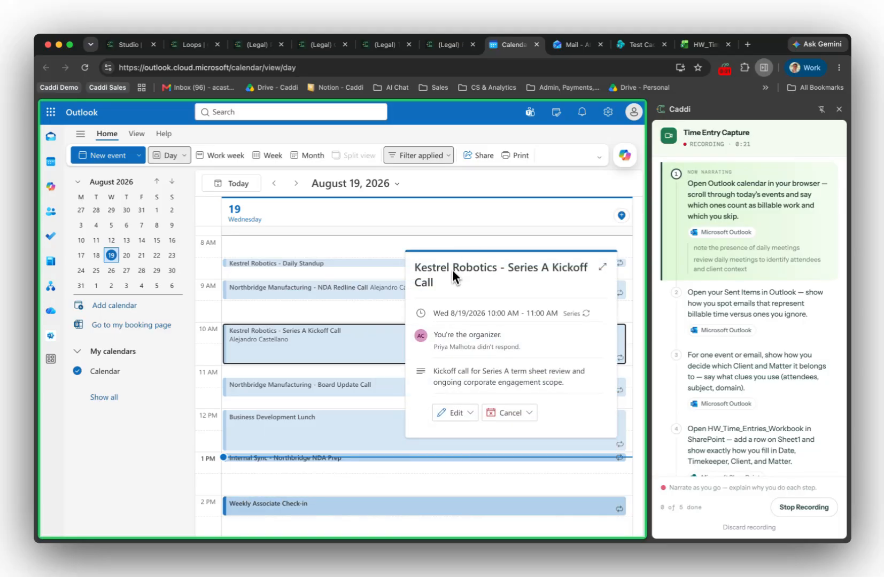
drag(448, 371, 559, 383)
click(455, 347)
click(560, 149)
click(309, 319)
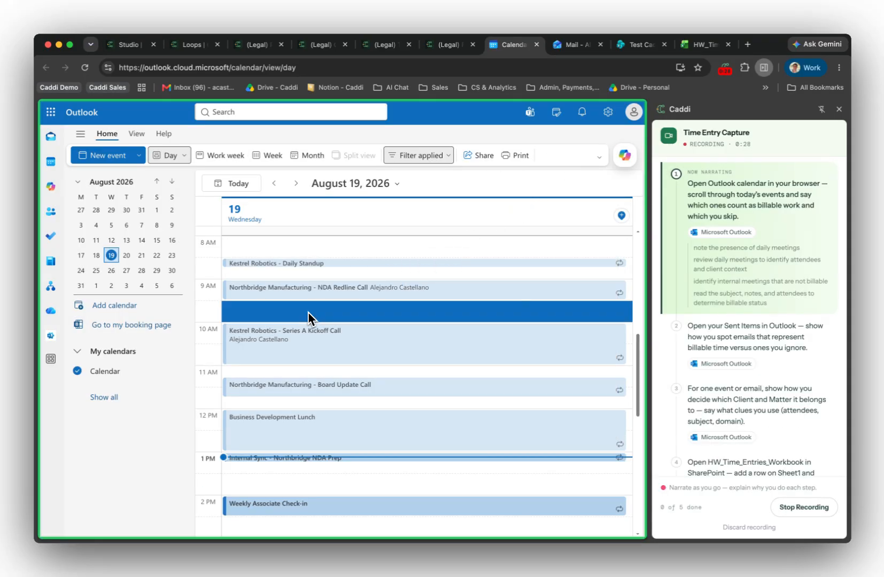
- Go through the Sent Items emails on the board consent, vendor NDA, Kestrel coverage, Series A engagement and December invoice to demonstrate billable versus ignored messages
click(573, 48)
click(109, 291)
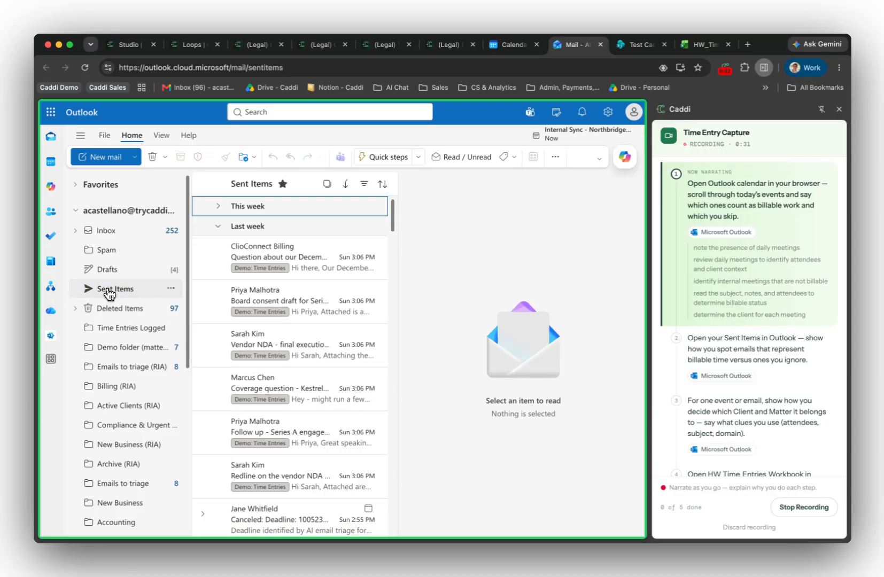
click(315, 297)
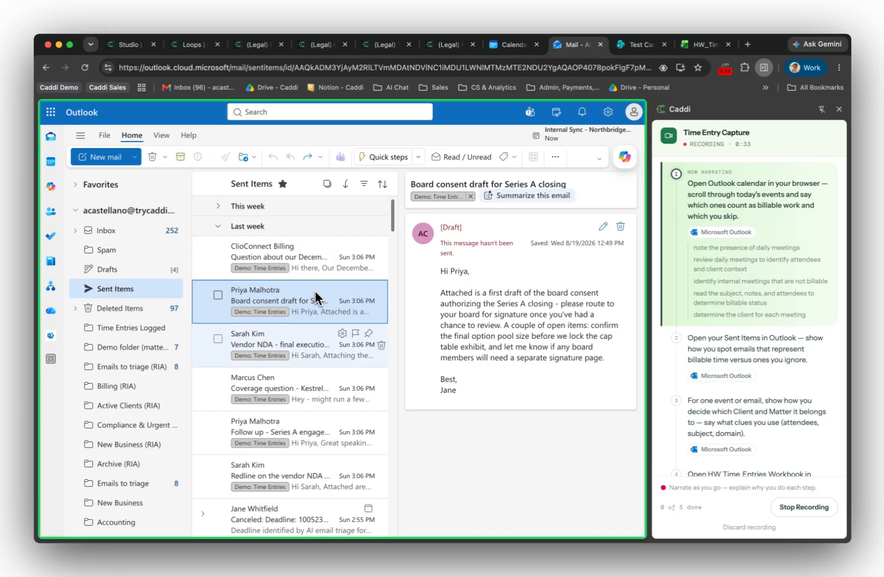
click(323, 342)
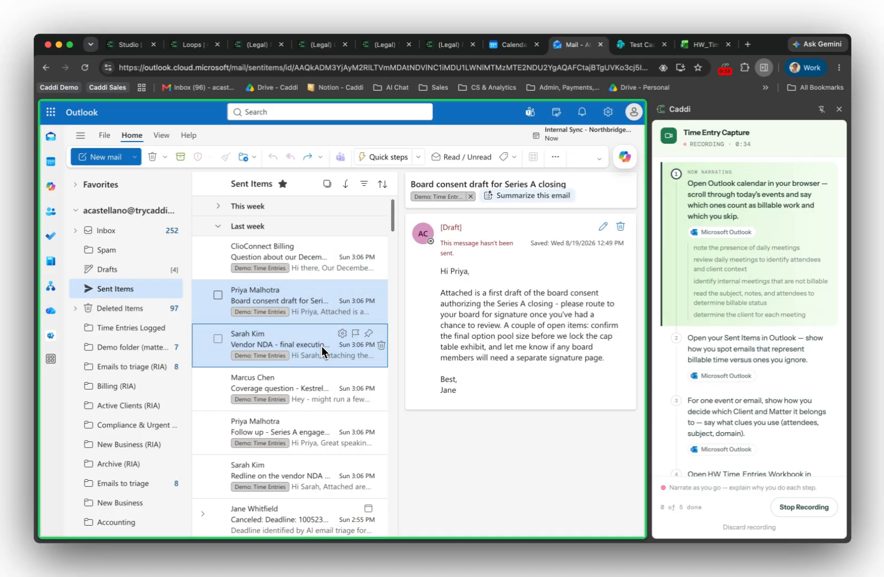
click(315, 390)
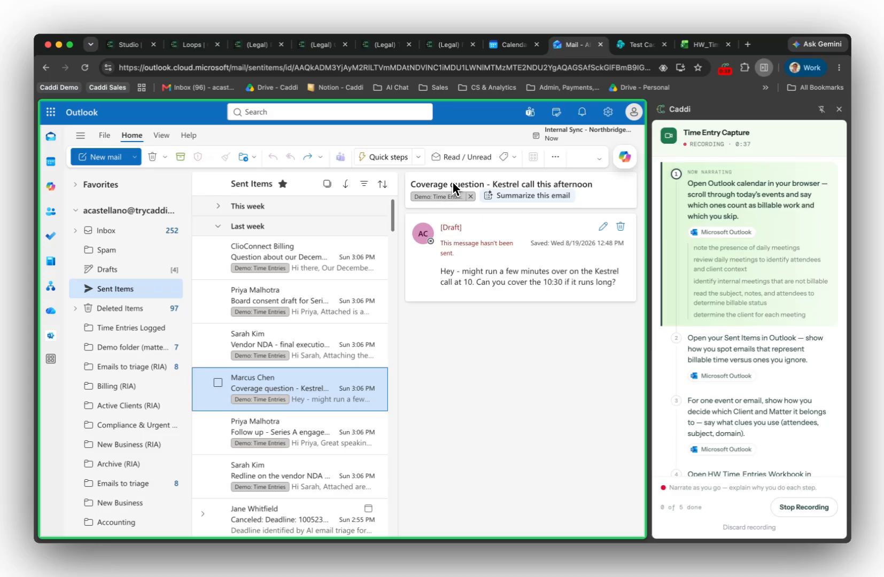
click(310, 431)
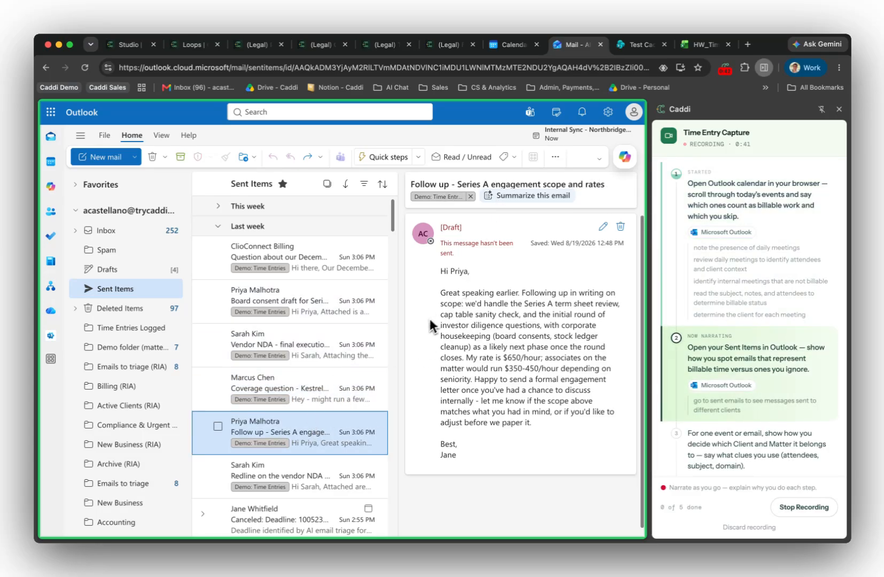
click(322, 274)
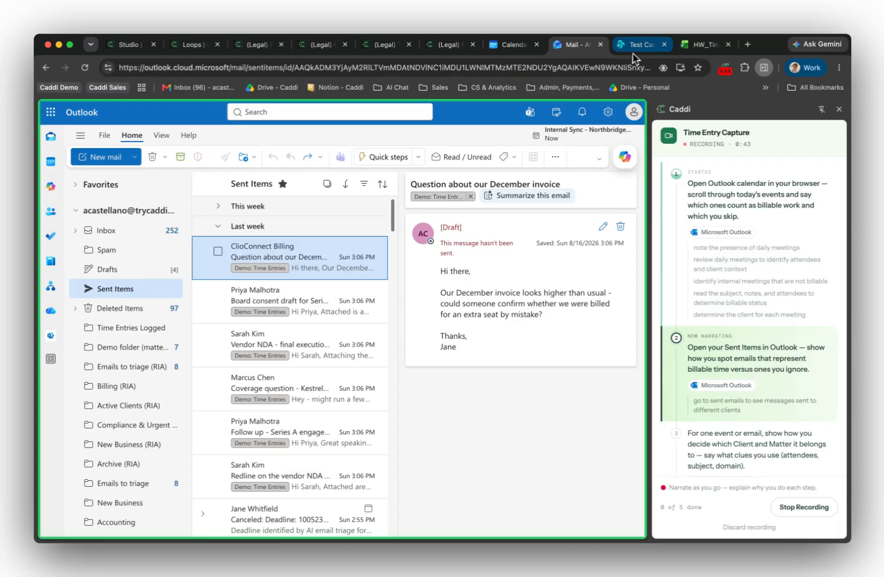
- Show the Demo Time Entries folder in SharePoint and point out the client, matter number and email domain data on the workbook's Matters sheet
click(634, 49)
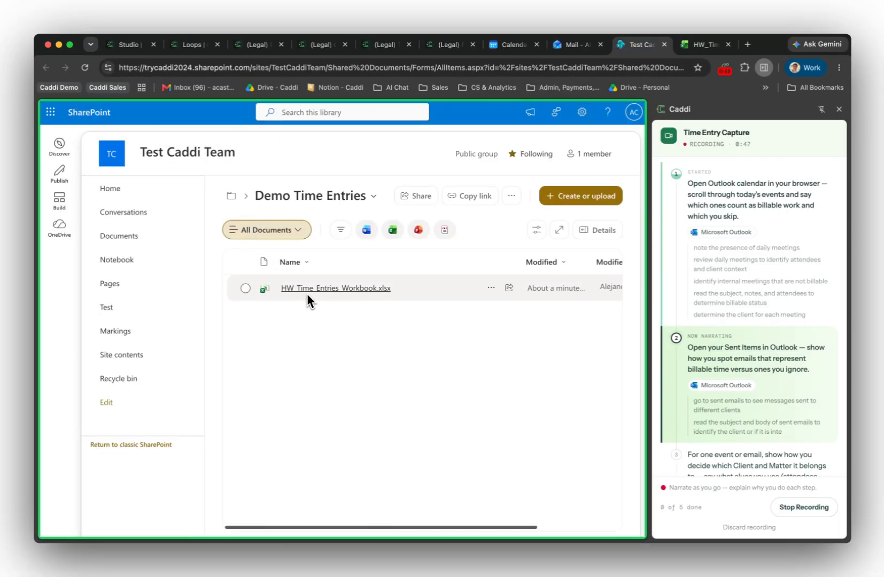
click(700, 52)
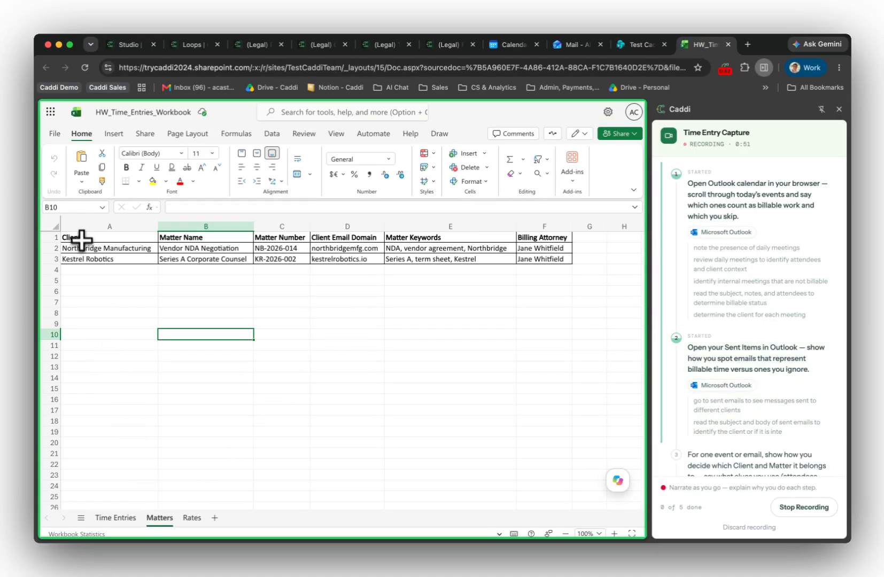
drag(79, 238, 544, 261)
click(192, 286)
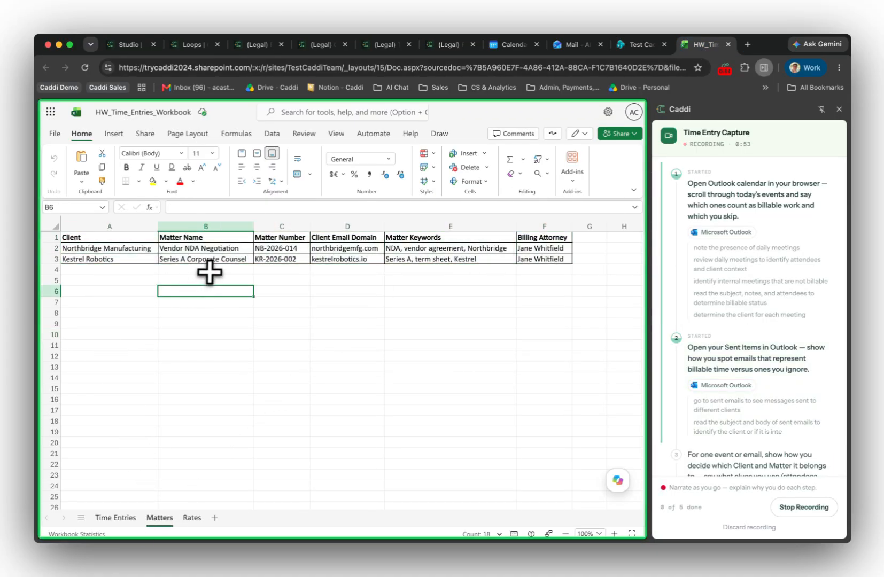
drag(287, 249, 292, 262)
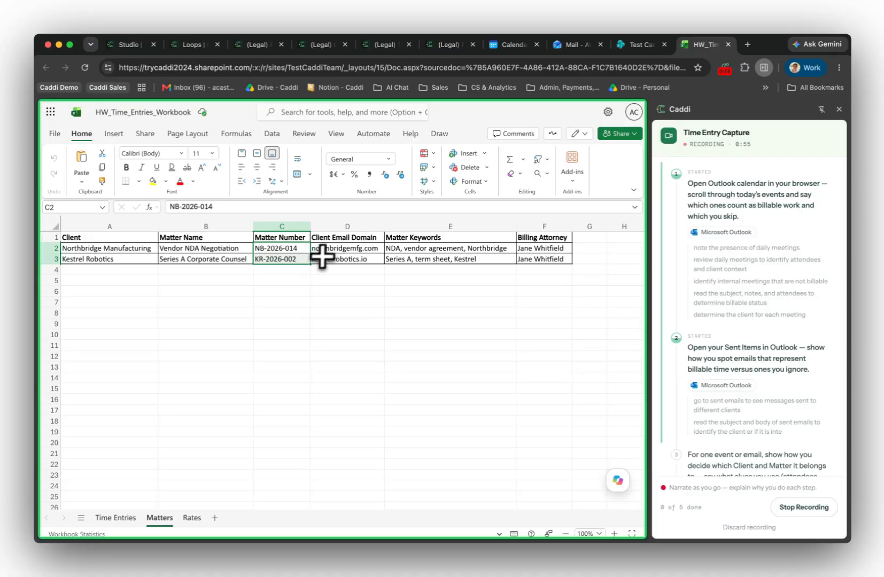
click(323, 249)
click(292, 291)
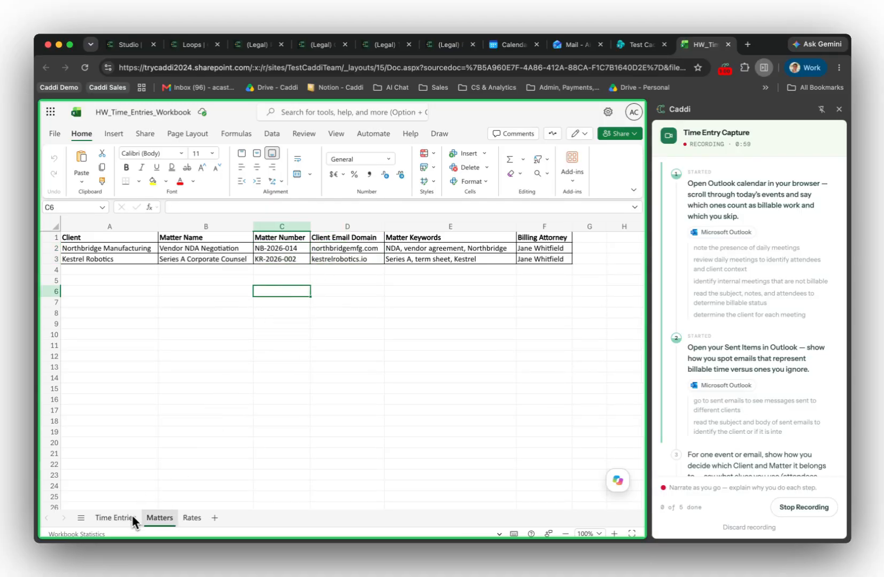
- Point out the timekeeper and role entries on the workbook's Rates sheet
click(190, 518)
drag(85, 250, 170, 247)
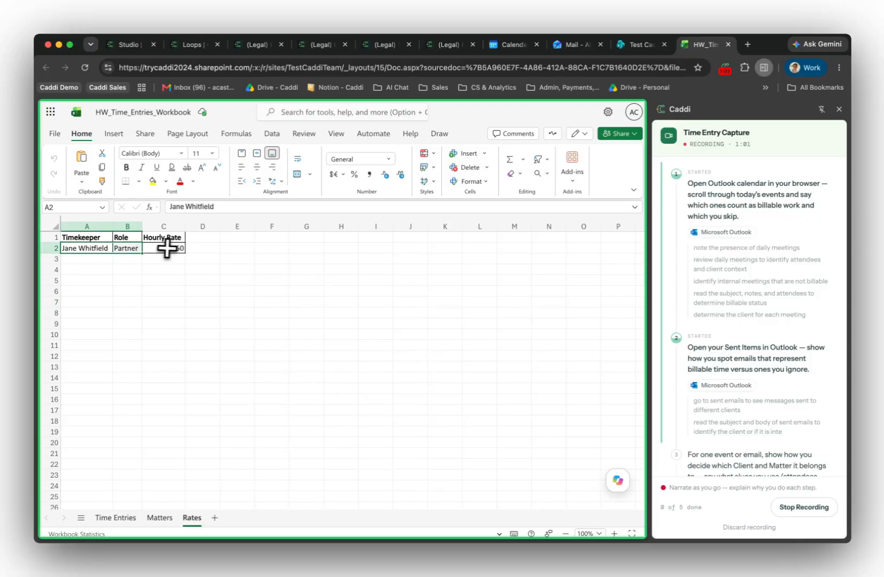
click(160, 270)
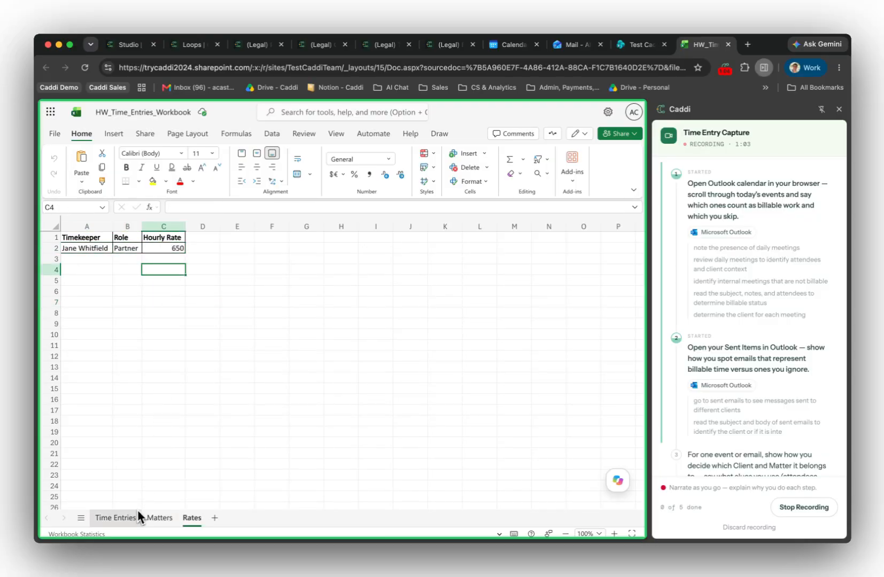
- On the Time Entries sheet, walk through the first empty row's cells from Date to Amount, plus Narrative, Source Type and Source Reference
click(120, 520)
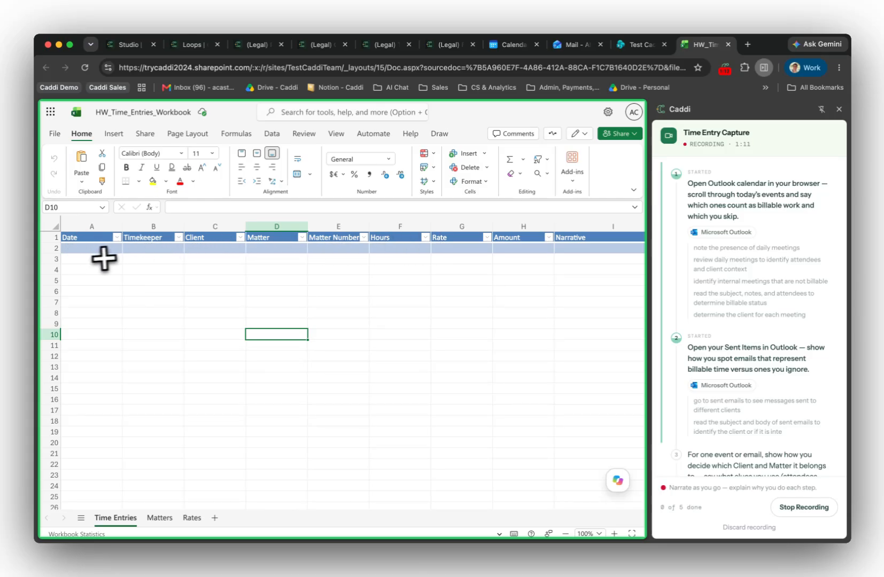
drag(82, 249, 377, 248)
scroll(330, 251, right, 3)
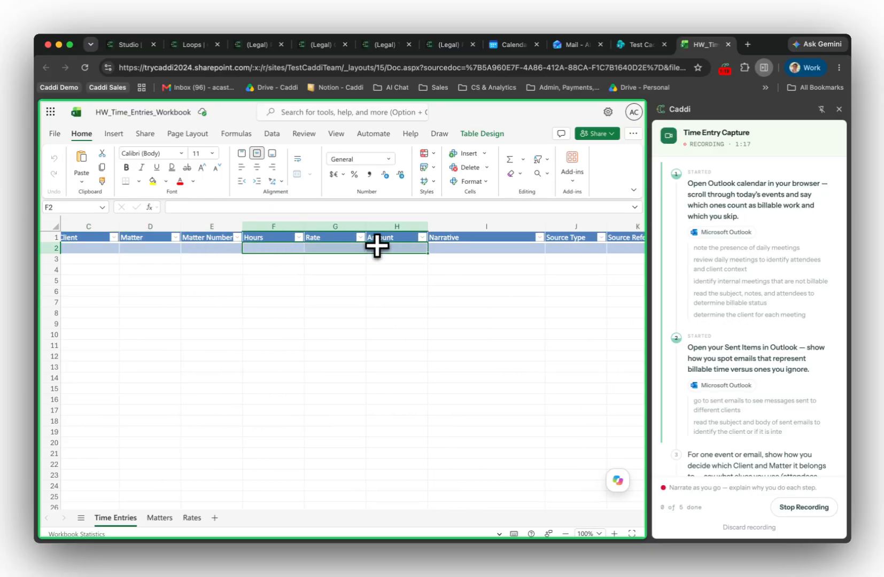
scroll(374, 249, right, 2)
click(354, 250)
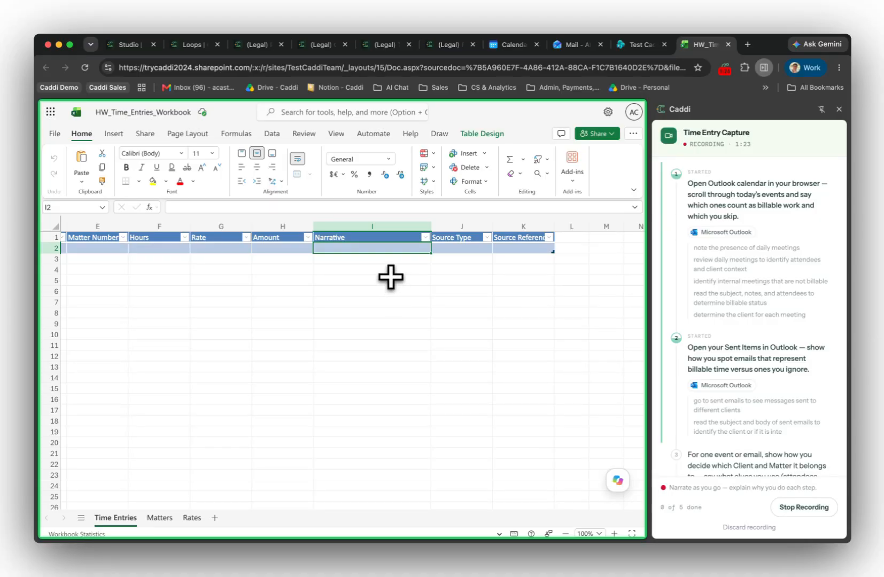
click(456, 247)
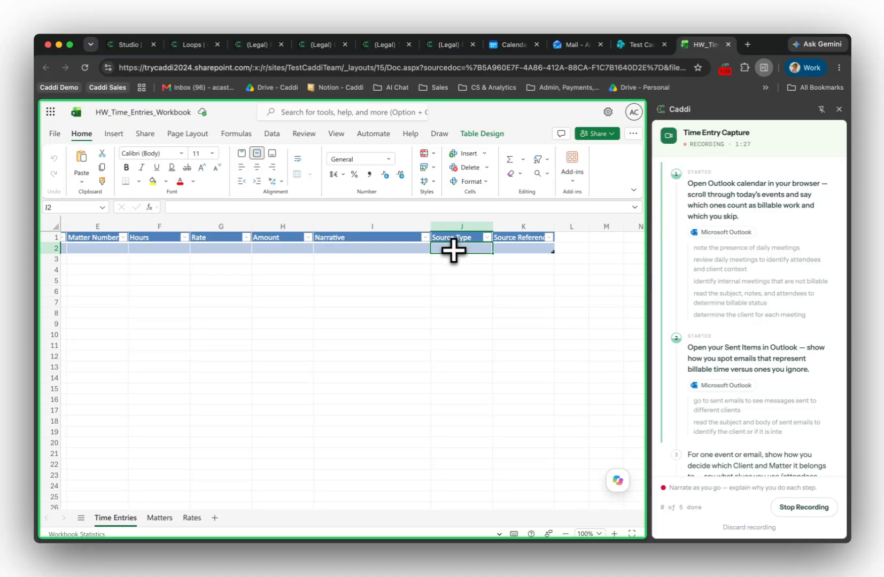
click(532, 248)
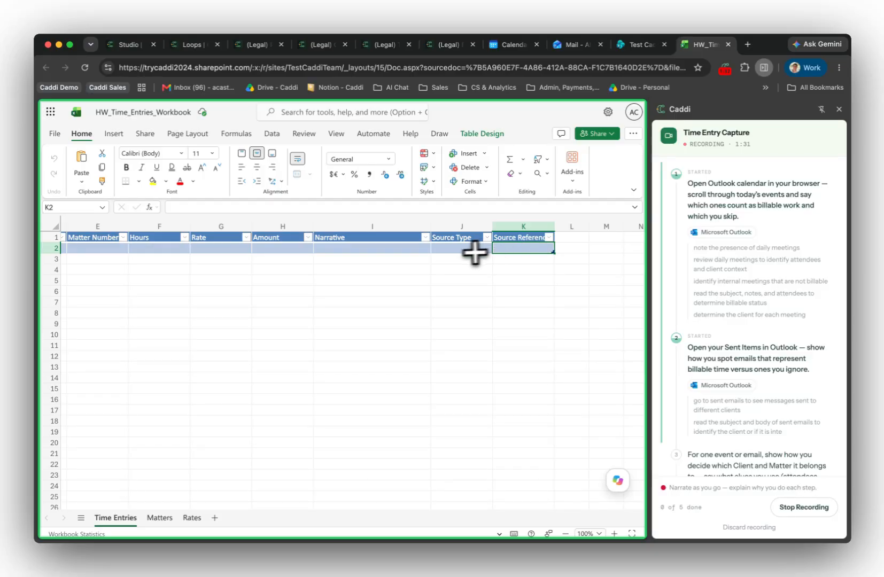
- Check the notes captured under the recording script's steps and stop the Time Entry Capture recording
scroll(695, 284, down, 5)
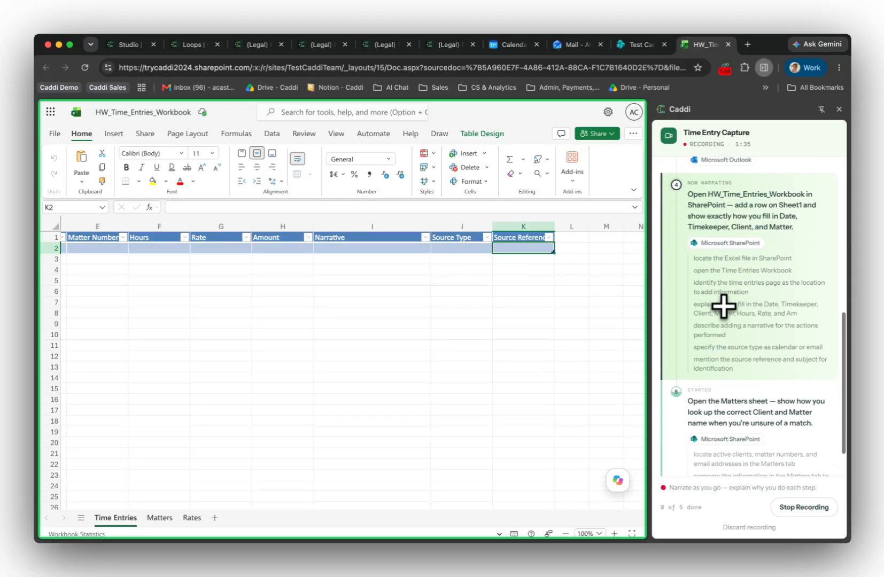
scroll(722, 306, down, 3)
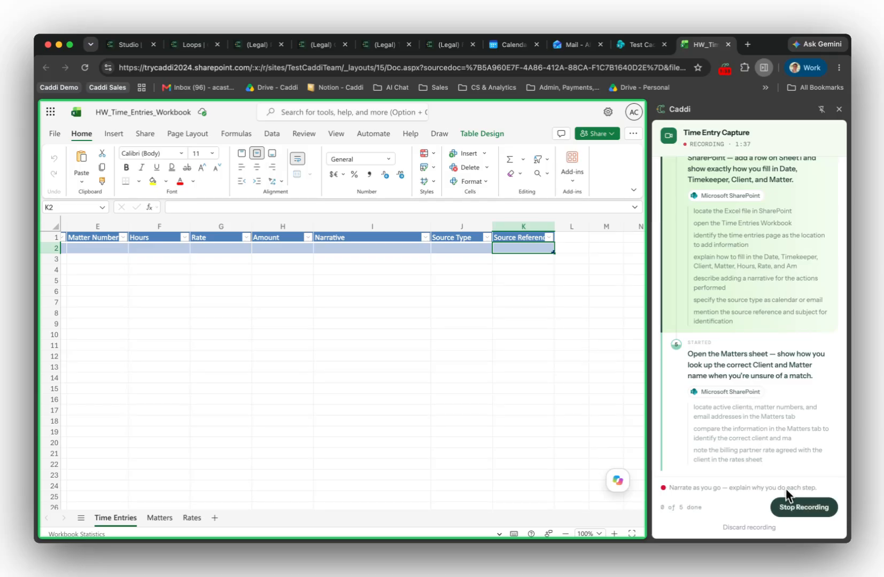
click(797, 508)
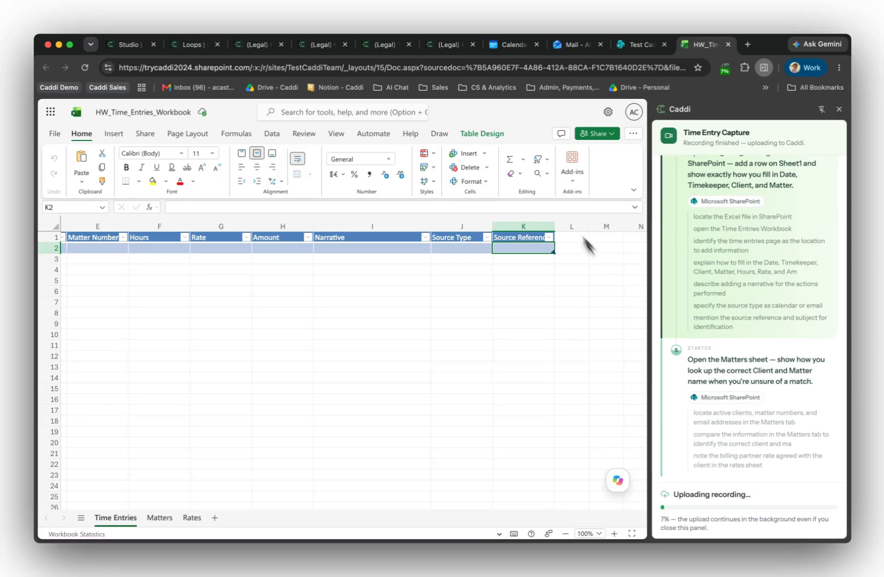
- Review the Time Entry Capture loop's flowchart in Studio and approve setting the Timekeeper Name loop input
click(128, 44)
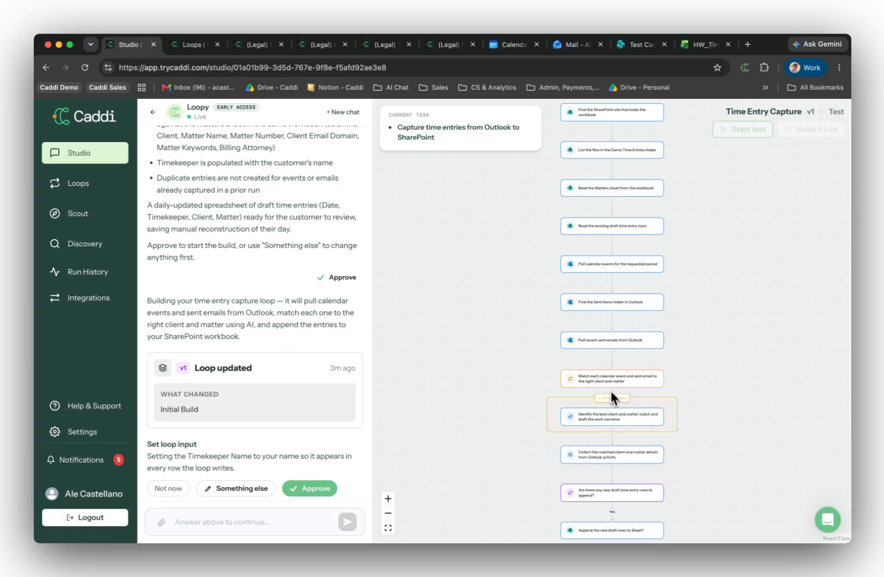
ctrl+scroll(604, 171, up, 5)
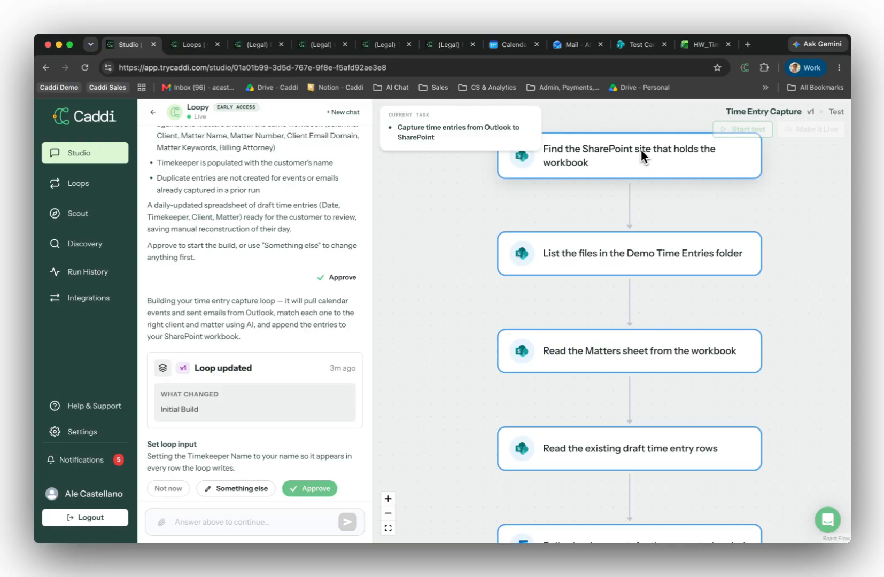
scroll(642, 359, down, 3)
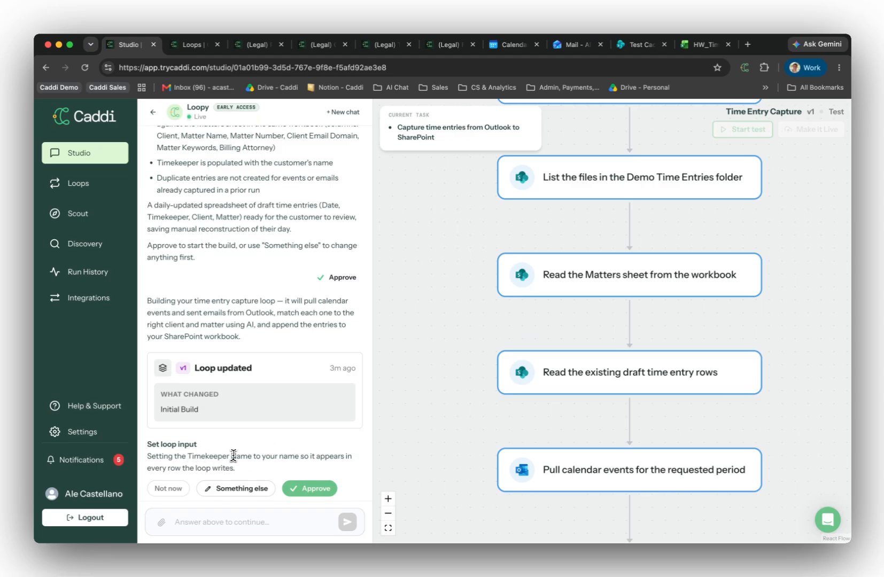
drag(243, 455, 190, 456)
click(307, 488)
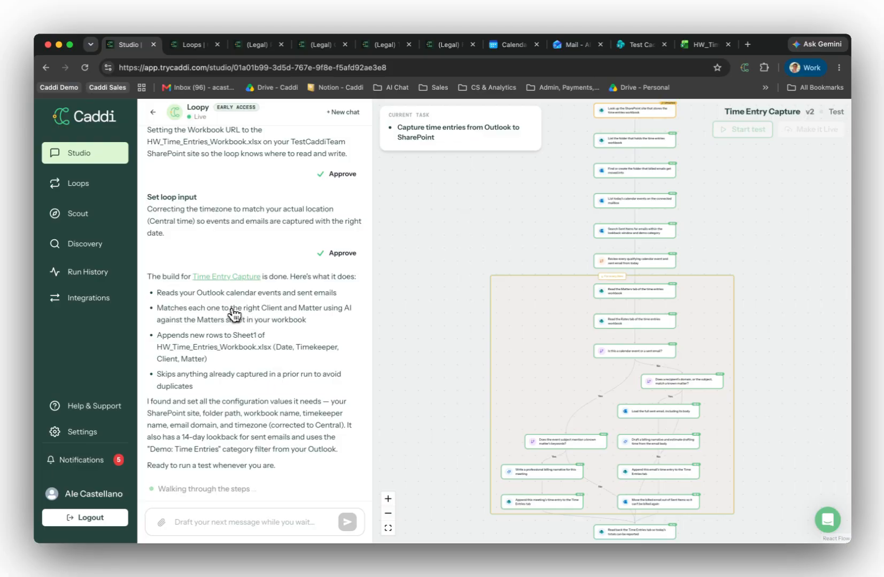
- Inspect the finished v2 build's steps and start a test of the Time Entry Capture loop
scroll(666, 155, up, 5)
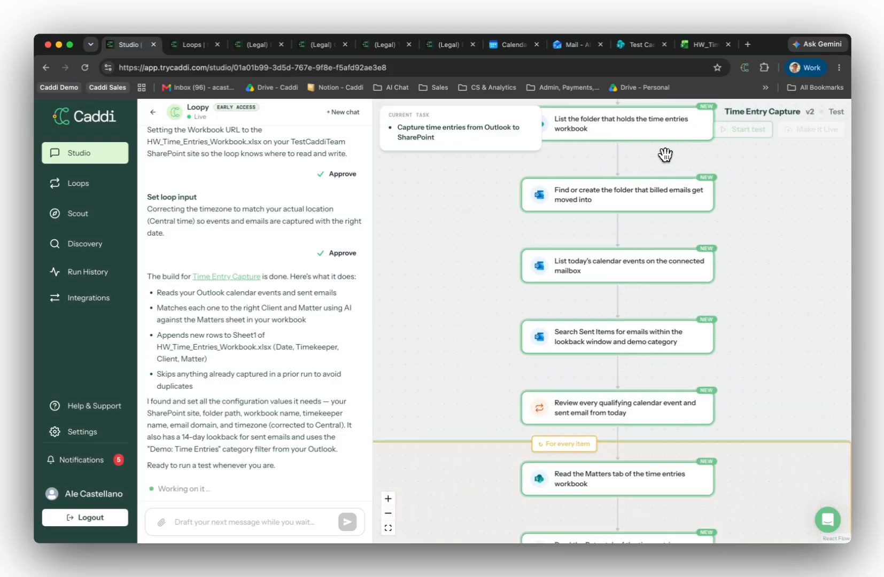
click(746, 131)
click(541, 510)
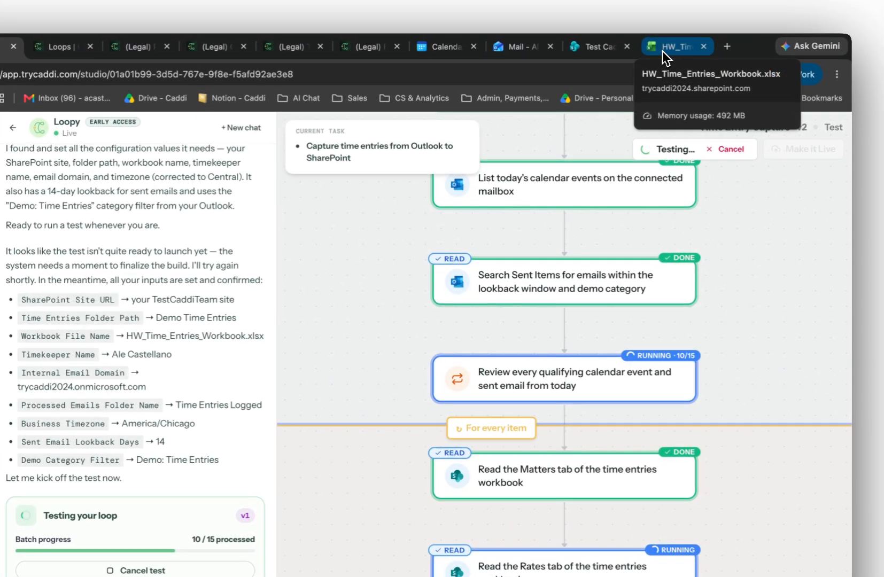
- Check the rows the running test adds to the Time Entries sheet of HW_Time_Entries_Workbook, across all columns
click(743, 2)
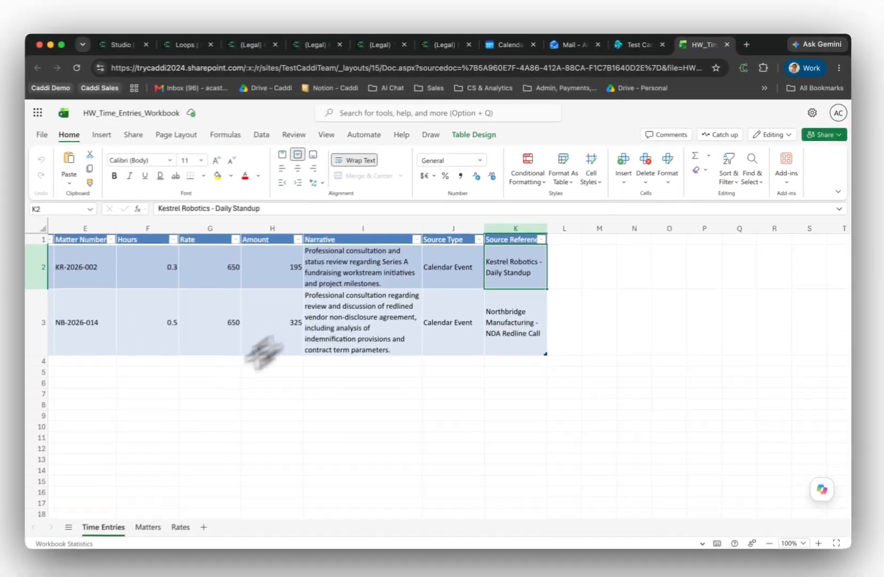
click(144, 428)
scroll(145, 429, left, 5)
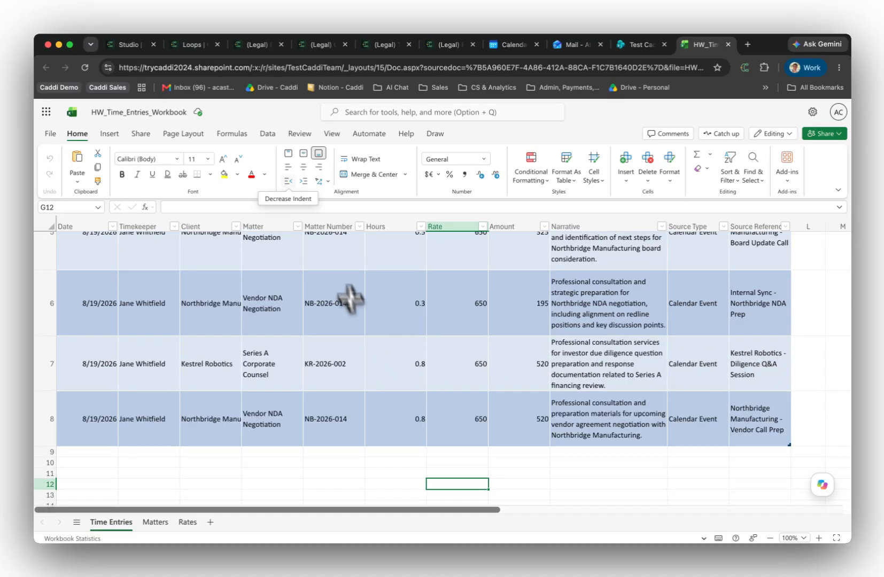
- Open the (Legal) Daily Time Entry Capture - NEW loop, check its run history, and return to its automation flow
click(188, 47)
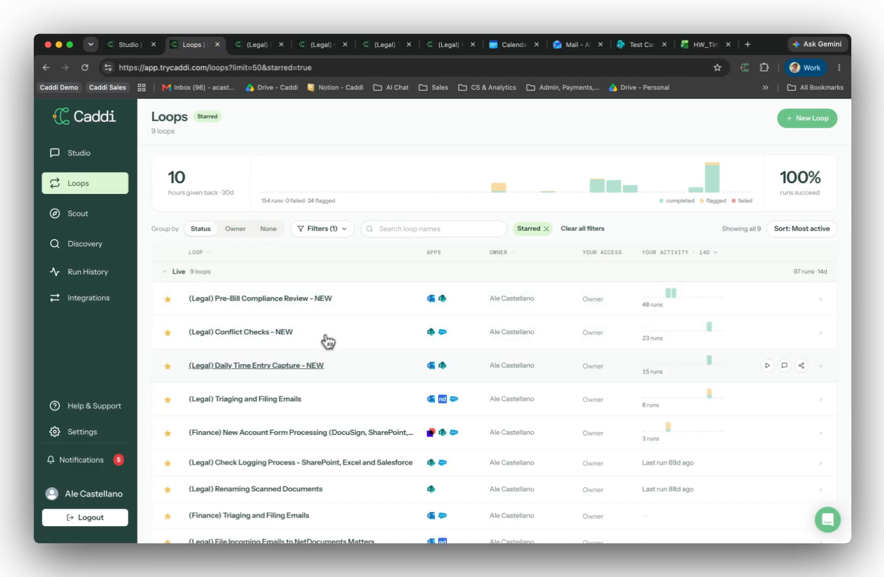
click(275, 368)
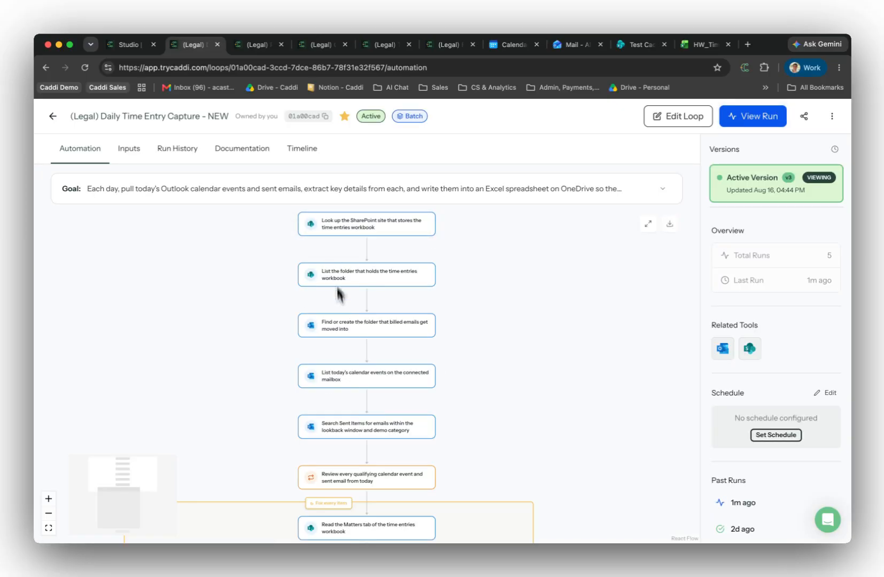
click(250, 150)
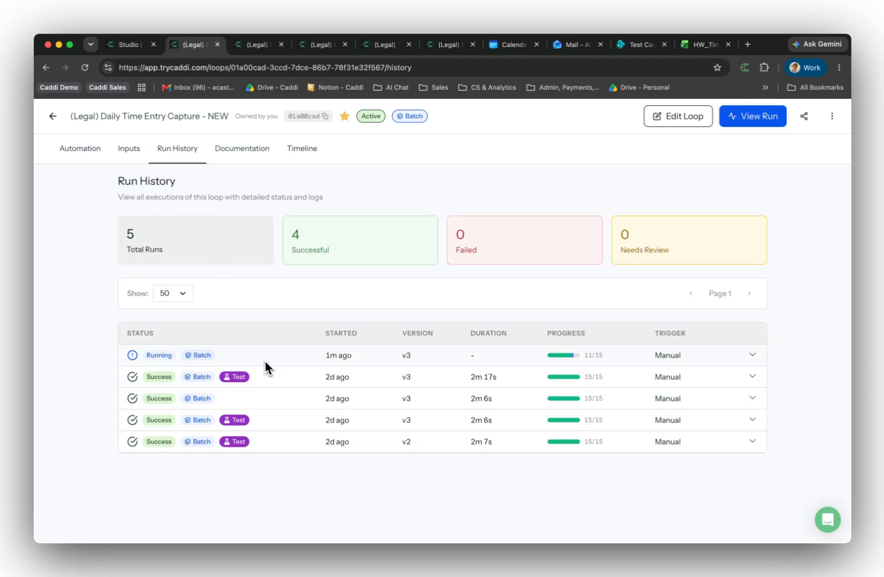
click(94, 154)
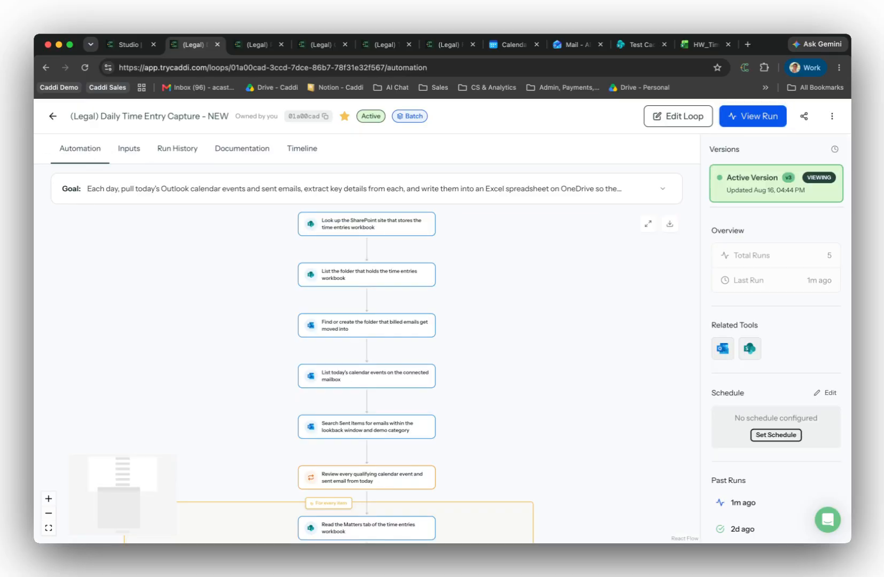